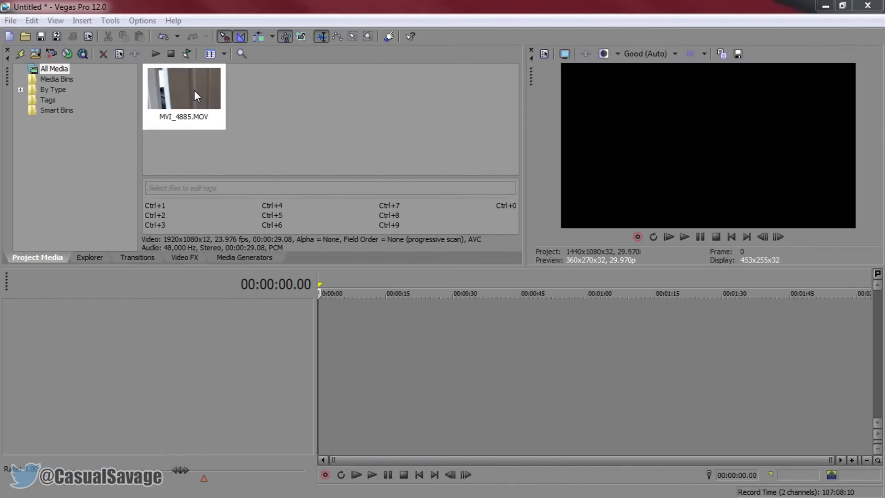
- Add MVI_4885.MOV to the timeline and set its video event to Disable resample
{"action": "left_click_drag", "start_coordinate": [195, 90], "coordinate": [400, 328]}
{"action": "left_click_drag", "start_coordinate": [284, 344], "coordinate": [324, 318]}
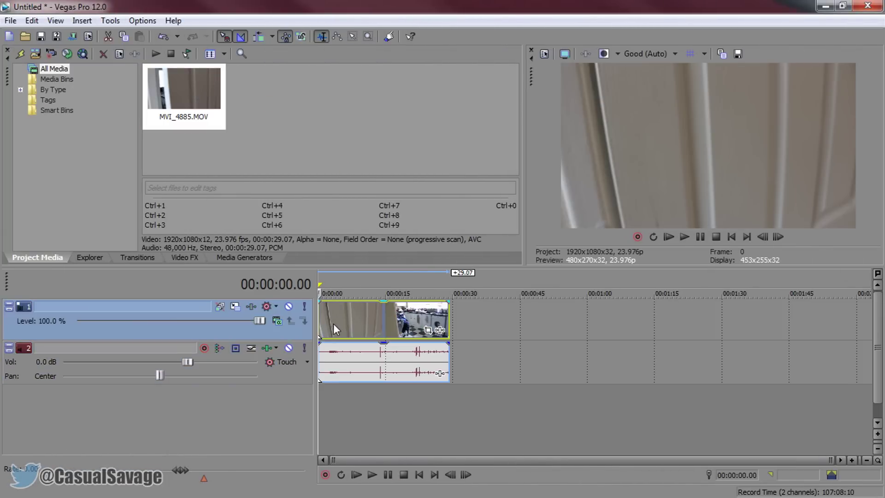
{"action": "right_click", "coordinate": [322, 319]}
{"action": "left_click", "coordinate": [367, 482]}
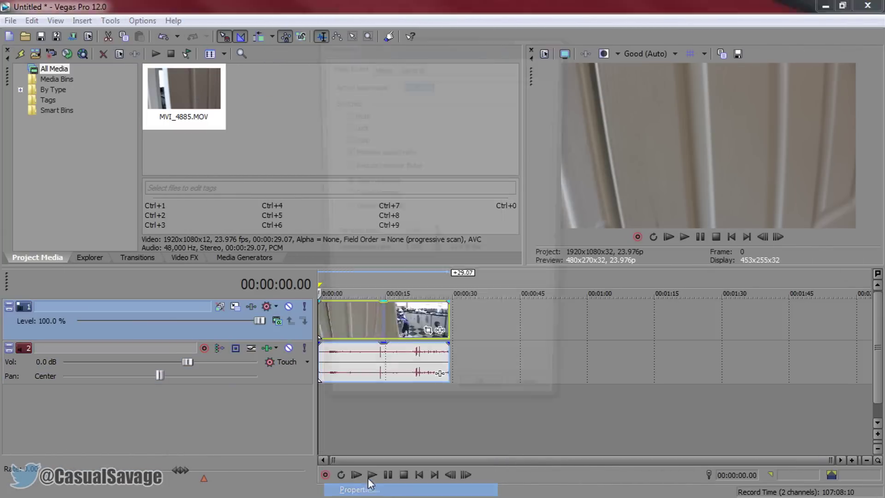
{"action": "left_click", "coordinate": [367, 209]}
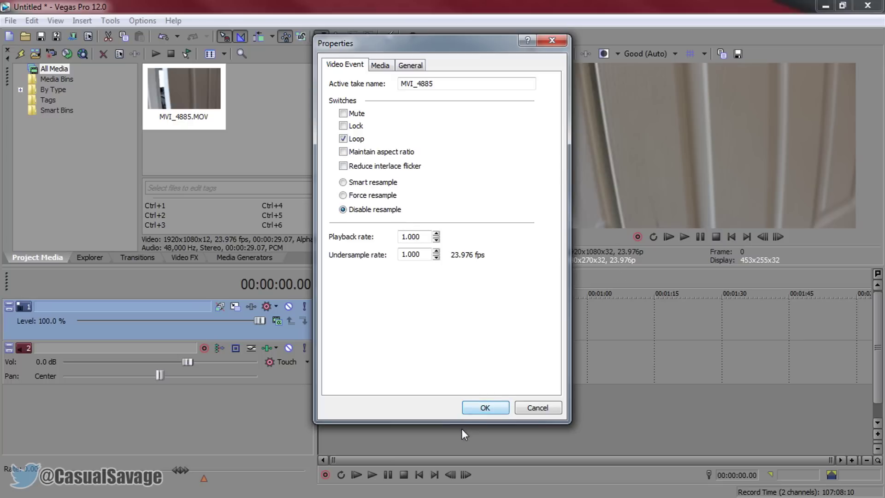
{"action": "left_click", "coordinate": [485, 407]}
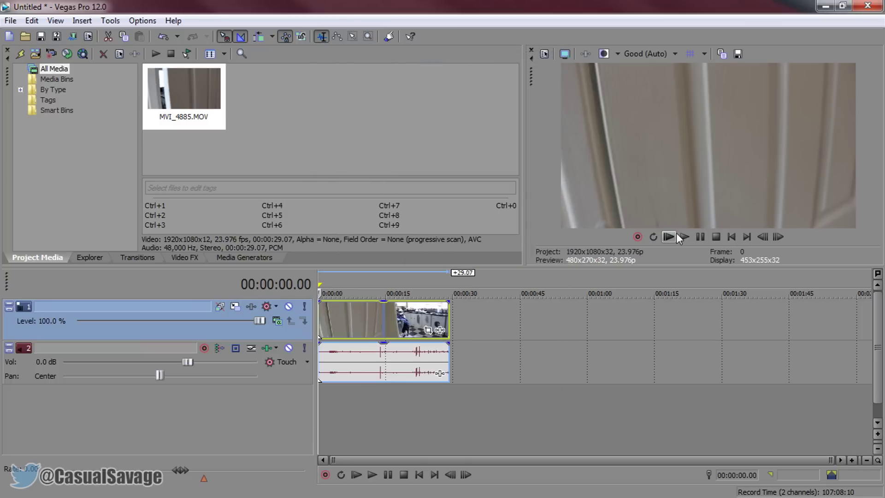
- Play and skip through the hallway clip to preview it, pausing around 14 seconds
{"action": "left_click", "coordinate": [699, 236]}
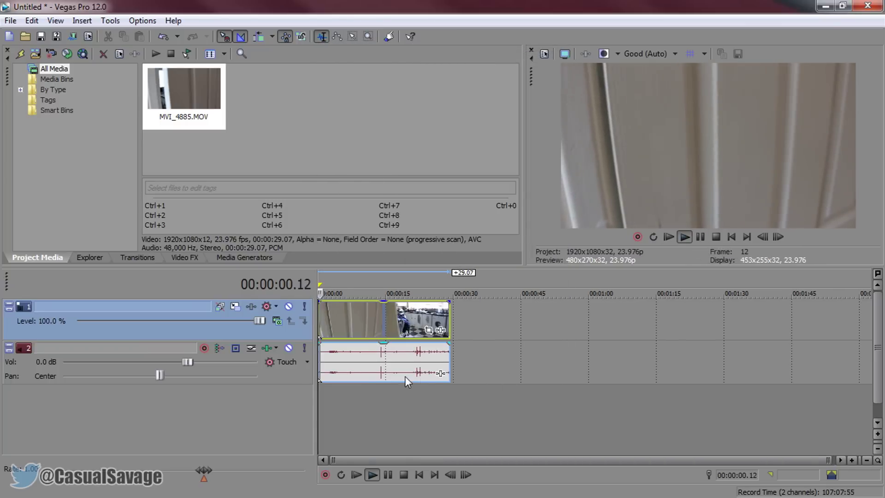
{"action": "scroll", "coordinate": [408, 376], "scroll_direction": "up", "scroll_amount": 2}
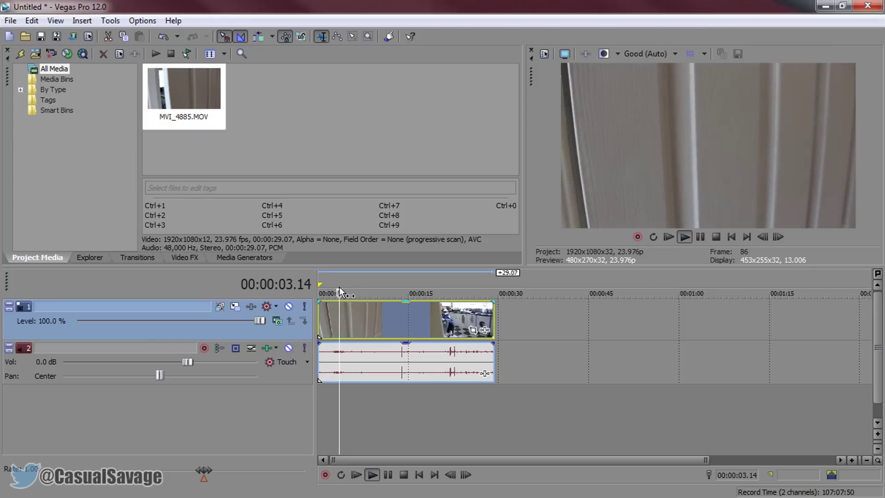
{"action": "left_click", "coordinate": [357, 281]}
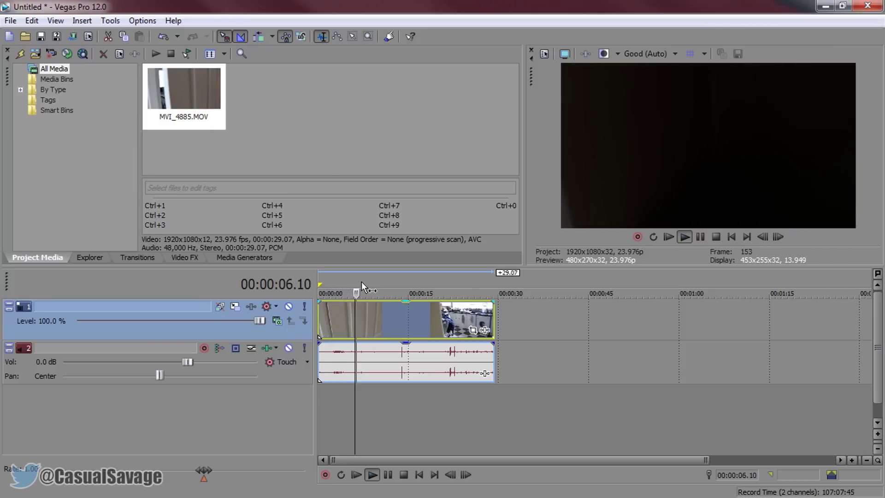
{"action": "left_click", "coordinate": [377, 280]}
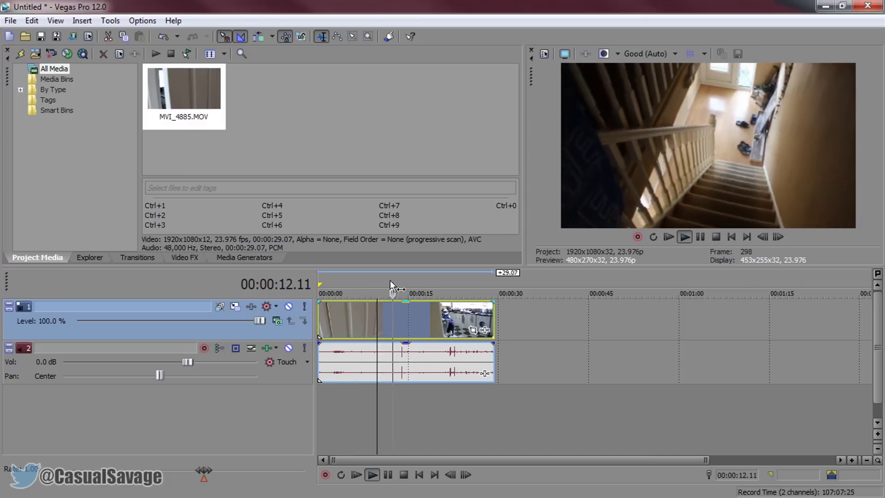
{"action": "left_click", "coordinate": [700, 236]}
- Trim the clip's end to 00:00:09.00, trim a bit off its start, and return to the beginning
{"action": "left_click_drag", "start_coordinate": [405, 332], "coordinate": [385, 332]}
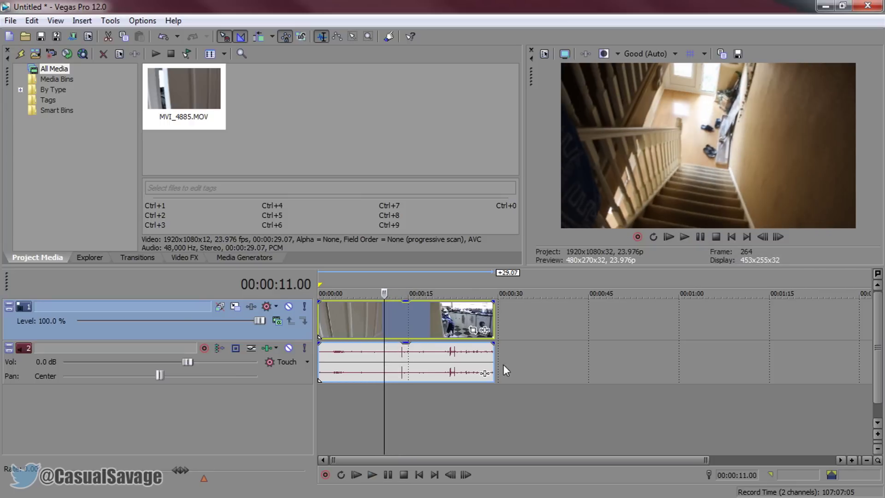
{"action": "scroll", "coordinate": [394, 363], "scroll_direction": "up", "scroll_amount": 2}
{"action": "left_click", "coordinate": [409, 365]}
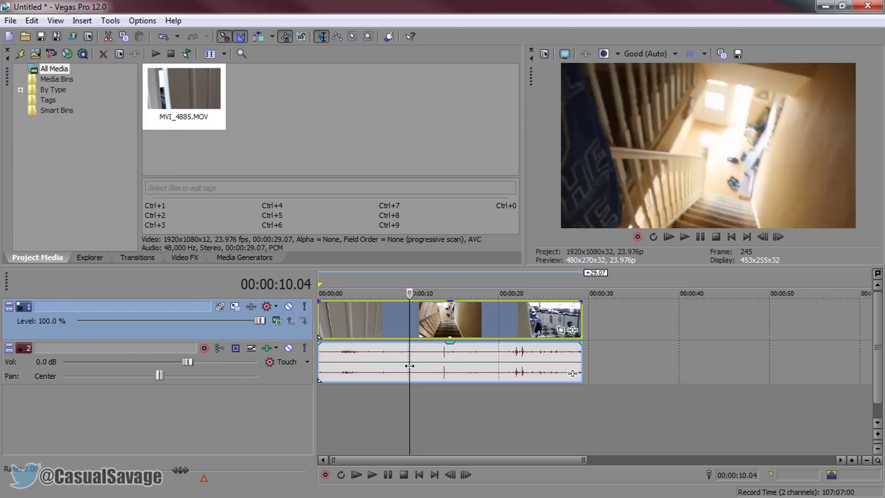
{"action": "left_click_drag", "start_coordinate": [410, 365], "coordinate": [399, 368]}
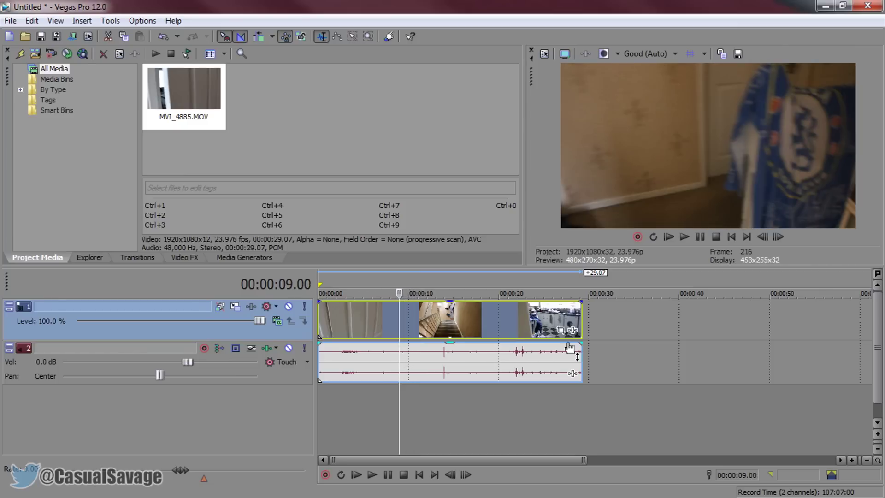
{"action": "left_click_drag", "start_coordinate": [580, 322], "coordinate": [396, 321]}
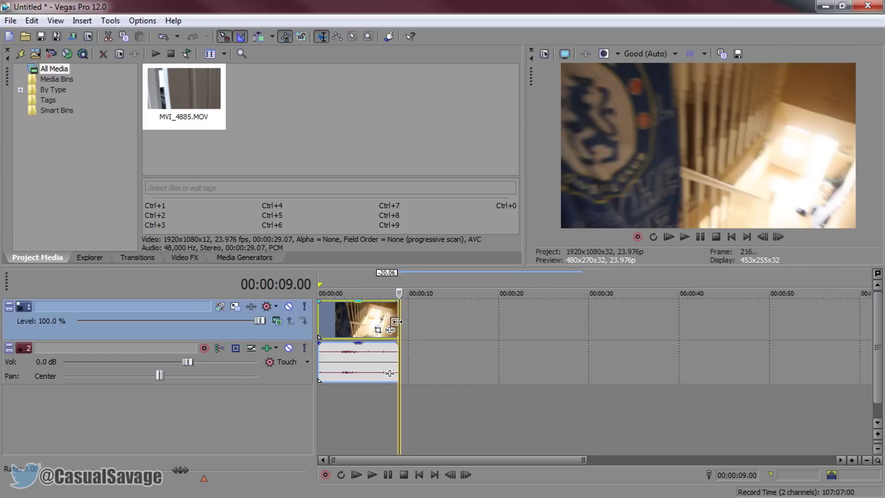
{"action": "left_click_drag", "start_coordinate": [320, 326], "coordinate": [370, 328]}
{"action": "key", "text": "Home"}
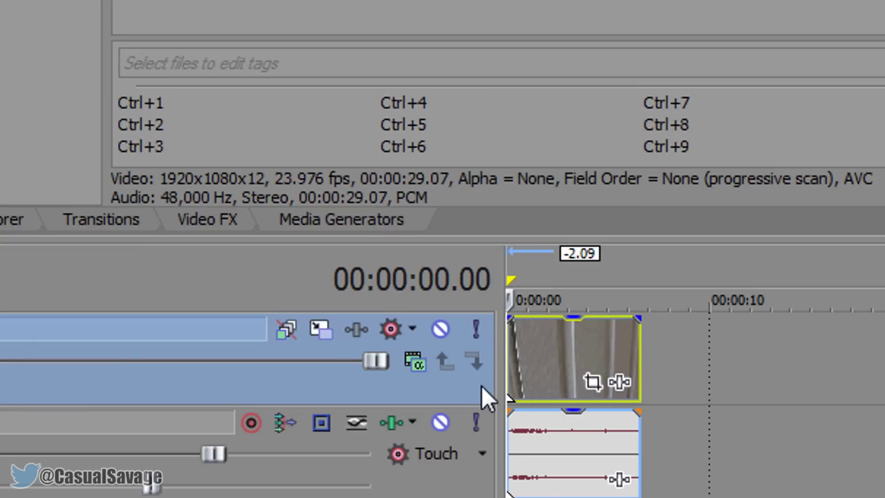
- Duplicate the video track so the clip is copied onto track 2
{"action": "right_click", "coordinate": [469, 392]}
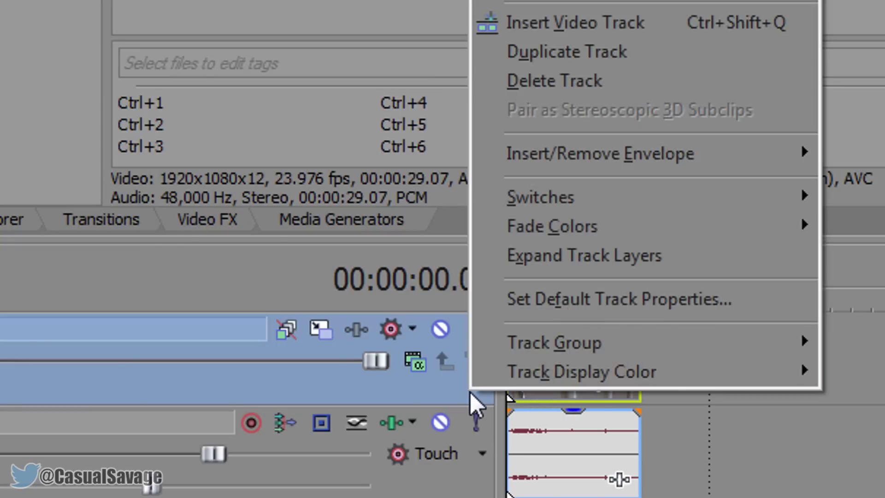
{"action": "left_click", "coordinate": [641, 53]}
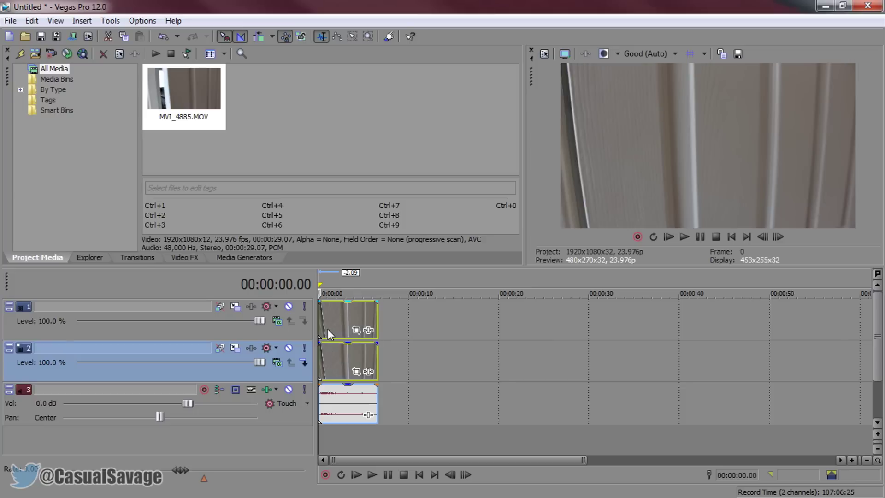
{"action": "left_click", "coordinate": [327, 350]}
{"action": "left_click", "coordinate": [332, 336]}
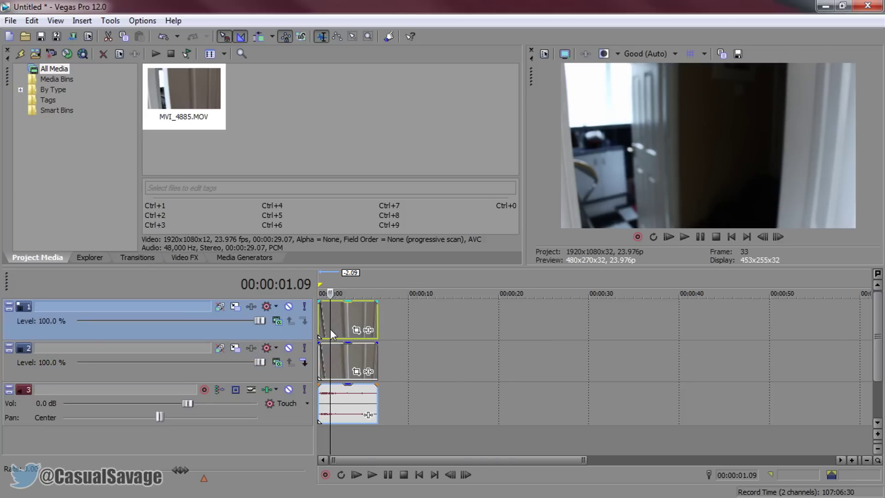
{"action": "left_click", "coordinate": [331, 358]}
{"action": "key", "text": "Home"}
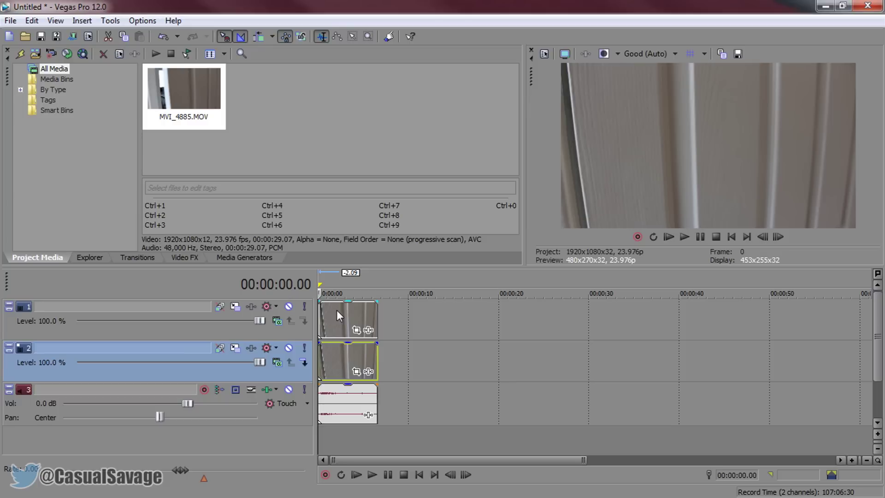
- Lower the track 2 copy's opacity to 27%
{"action": "left_click", "coordinate": [336, 310]}
{"action": "left_click", "coordinate": [333, 359]}
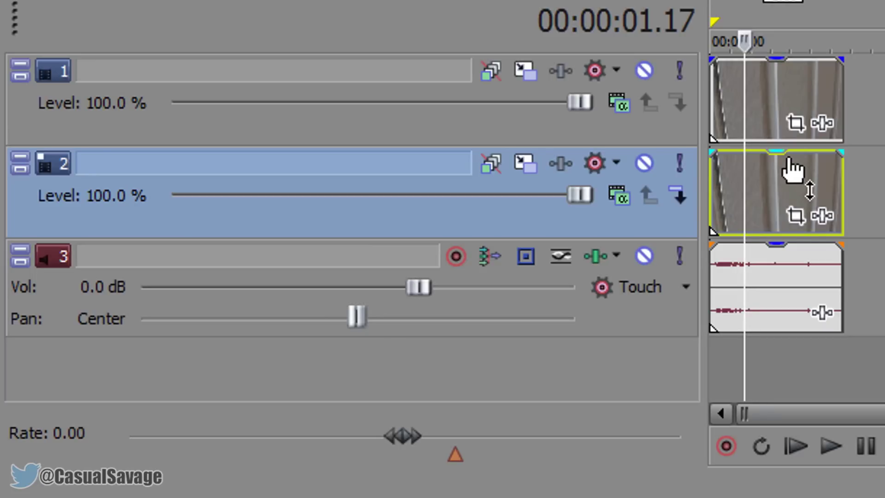
{"action": "left_click_drag", "start_coordinate": [355, 350], "coordinate": [354, 360]}
{"action": "left_click_drag", "start_coordinate": [791, 189], "coordinate": [763, 151]}
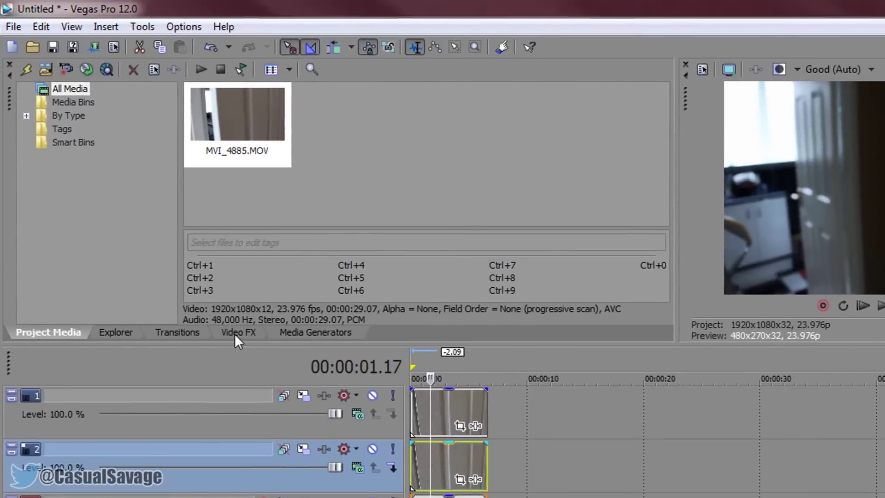
- Apply the Color Curves 'Night' preset to the track 2 clip twice, closing the effect window each time
{"action": "left_click", "coordinate": [251, 378]}
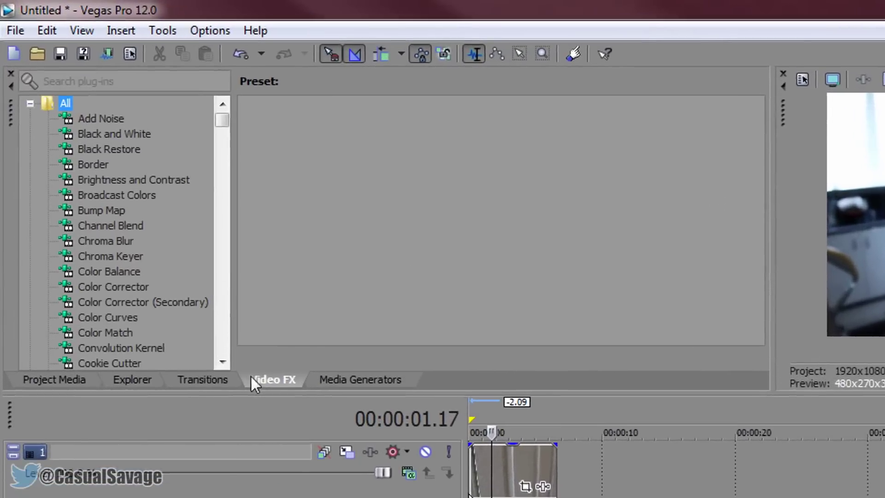
{"action": "left_click", "coordinate": [122, 317]}
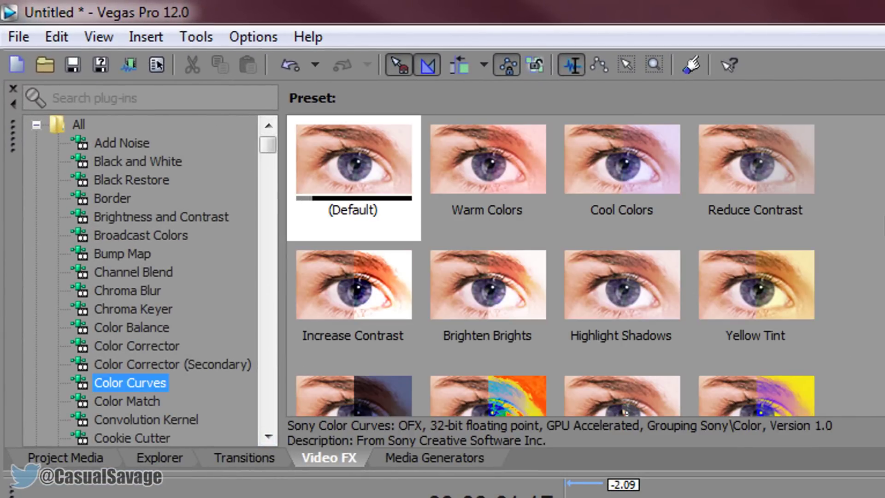
{"action": "scroll", "coordinate": [325, 322], "scroll_direction": "down", "scroll_amount": 2}
{"action": "left_click", "coordinate": [361, 324]}
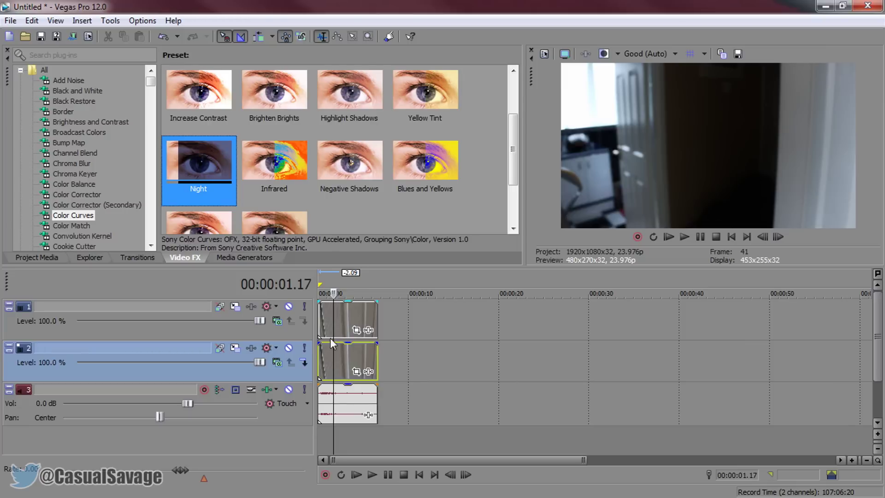
{"action": "left_click", "coordinate": [332, 343]}
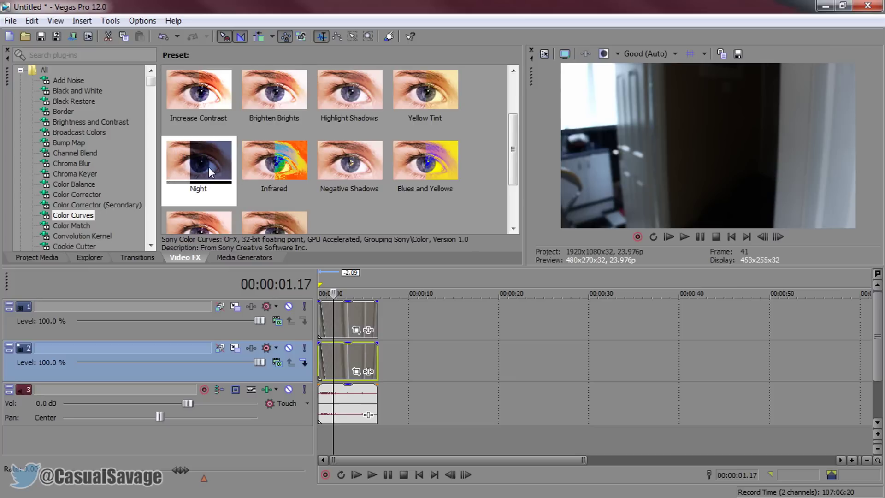
{"action": "left_click_drag", "start_coordinate": [208, 167], "coordinate": [345, 355]}
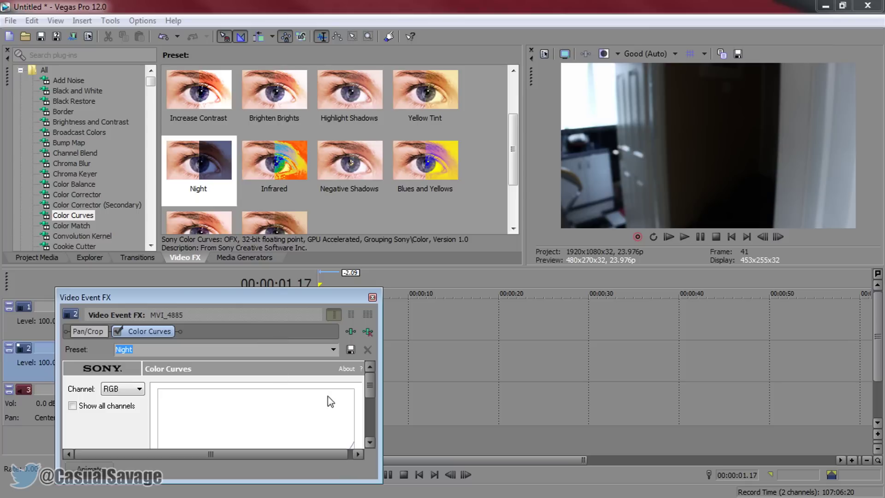
{"action": "left_click", "coordinate": [371, 297]}
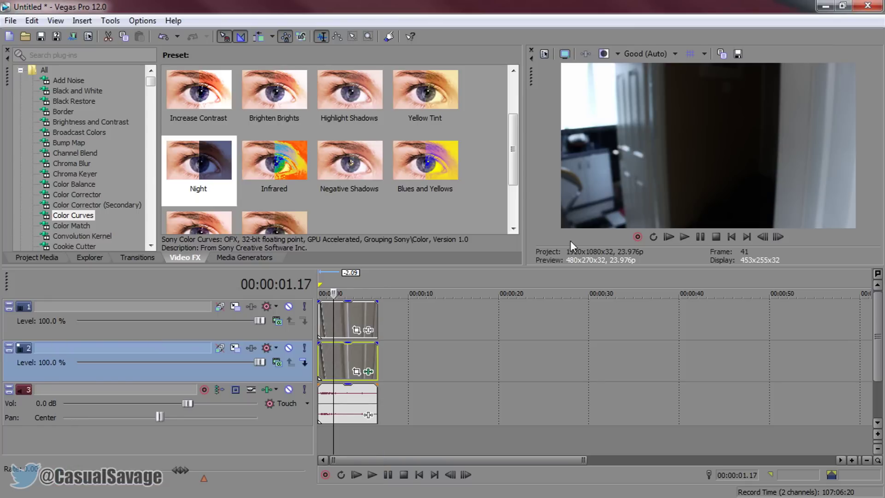
{"action": "left_click_drag", "start_coordinate": [205, 161], "coordinate": [331, 367]}
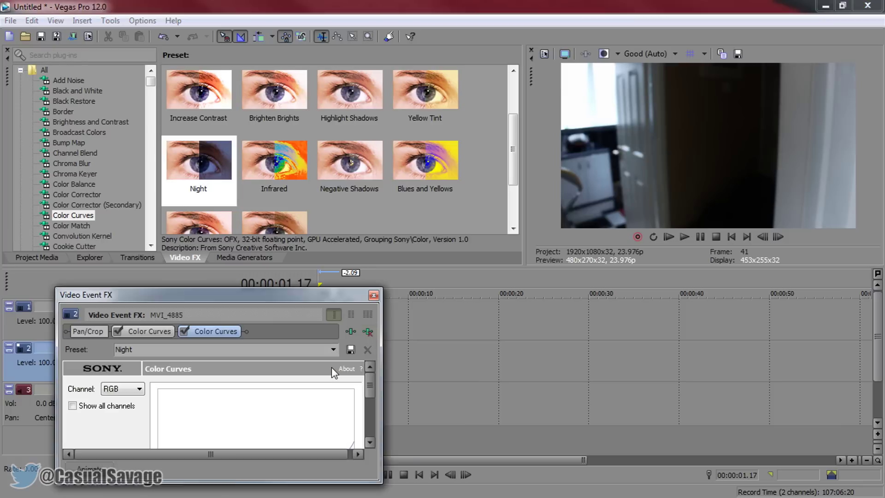
{"action": "left_click", "coordinate": [373, 295]}
- Scrub through the clips, select the track 1 event, and return the playhead to 00:00:00.00
{"action": "left_click", "coordinate": [340, 326]}
{"action": "left_click", "coordinate": [337, 326]}
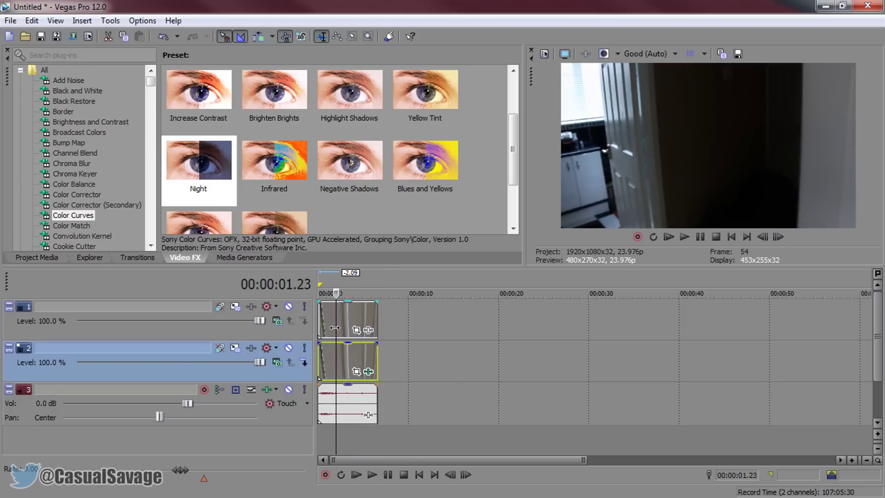
{"action": "left_click", "coordinate": [330, 328]}
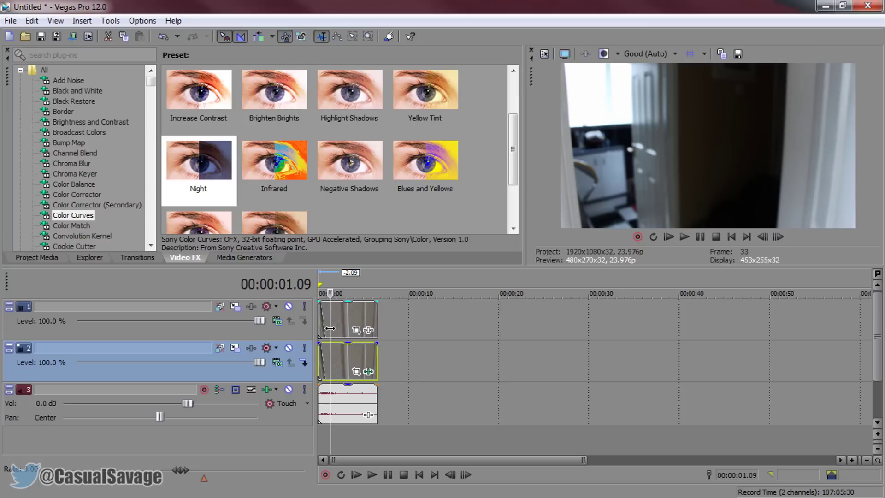
{"action": "left_click", "coordinate": [328, 325]}
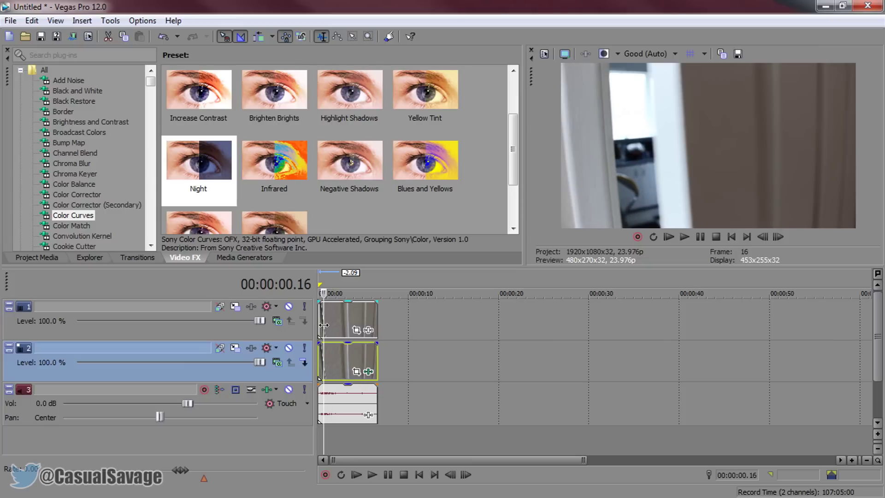
{"action": "left_click", "coordinate": [336, 312]}
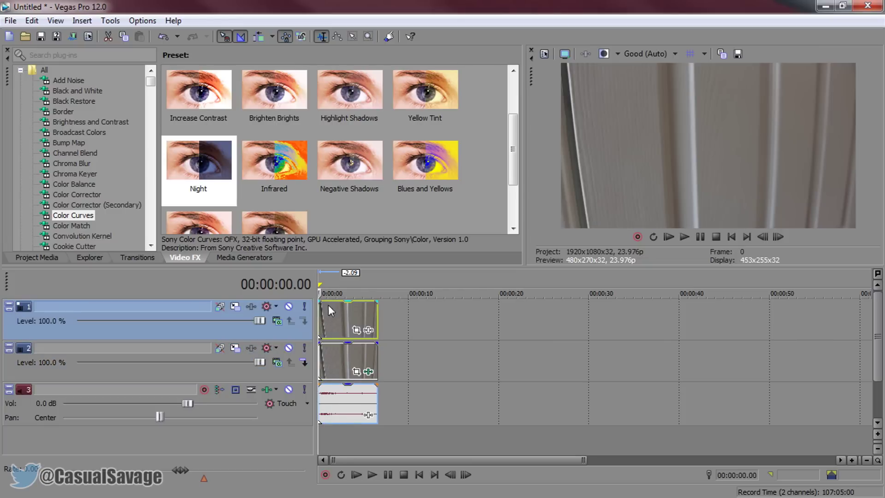
{"action": "left_click", "coordinate": [320, 326]}
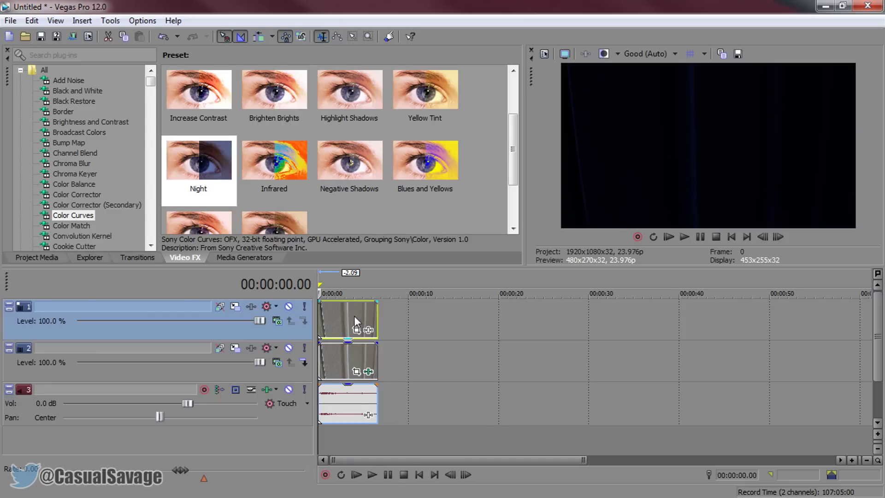
{"action": "left_click", "coordinate": [342, 322]}
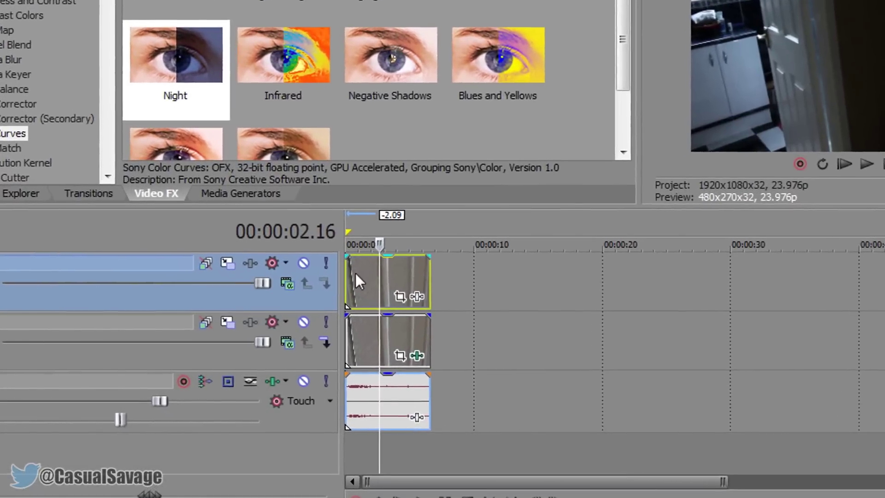
{"action": "left_click", "coordinate": [347, 276]}
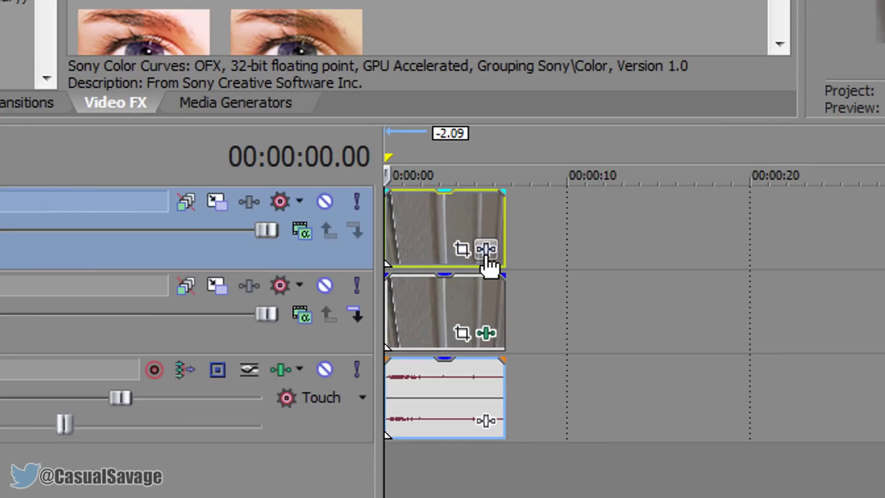
- Open Event Pan/Crop for the track 1 MVI_4885 clip and enable its Mask
{"action": "left_click", "coordinate": [461, 250]}
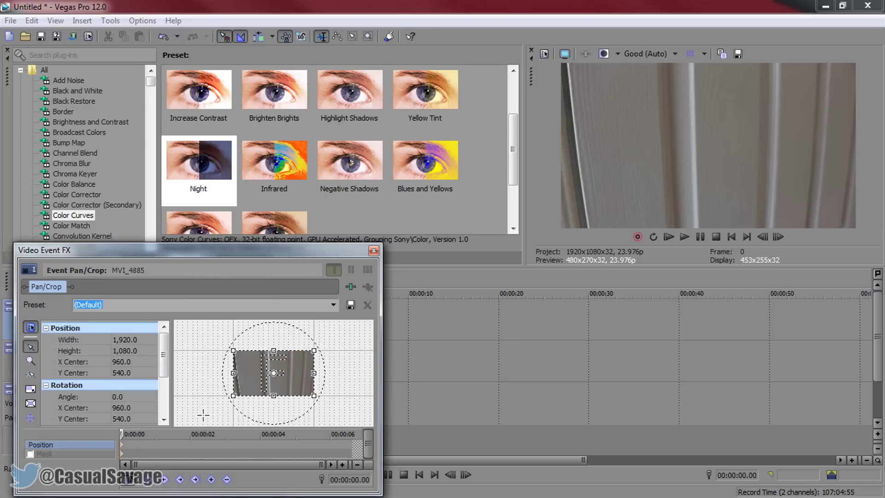
{"action": "left_click", "coordinate": [30, 454]}
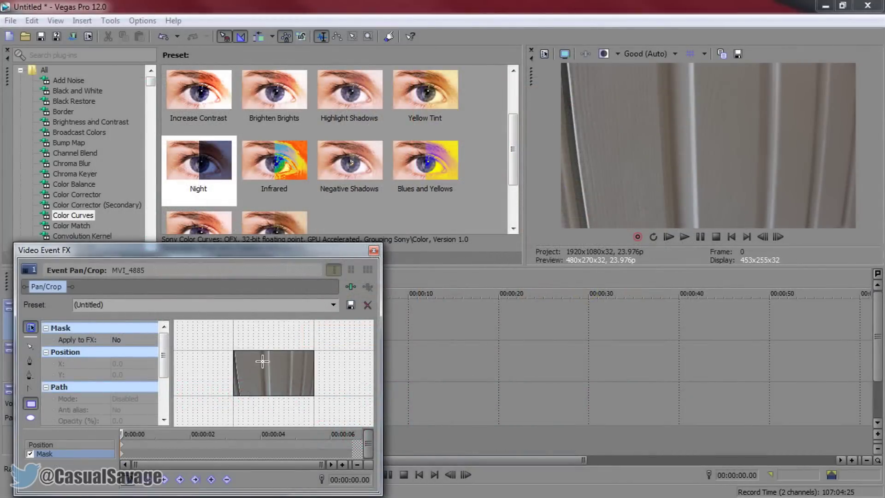
{"action": "scroll", "coordinate": [260, 369], "scroll_direction": "up", "scroll_amount": 3}
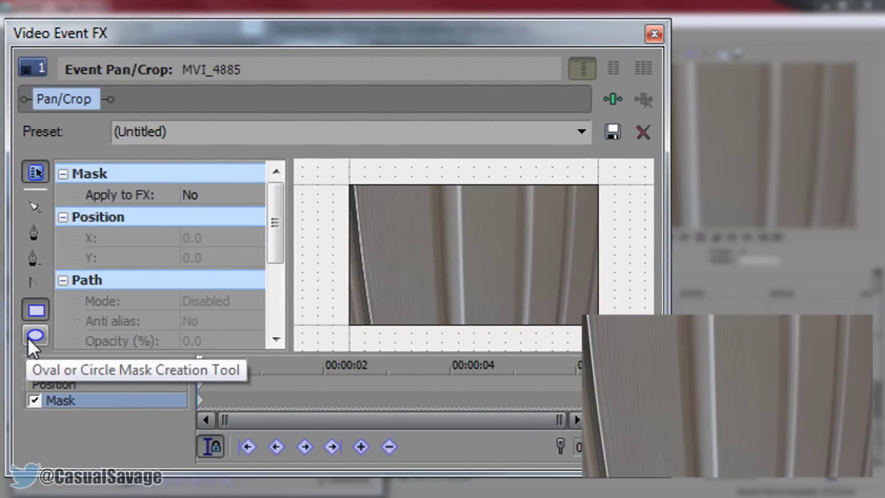
- Draw a small circle mask with the Oval tool and move it near the frame centre
{"action": "left_click", "coordinate": [28, 338]}
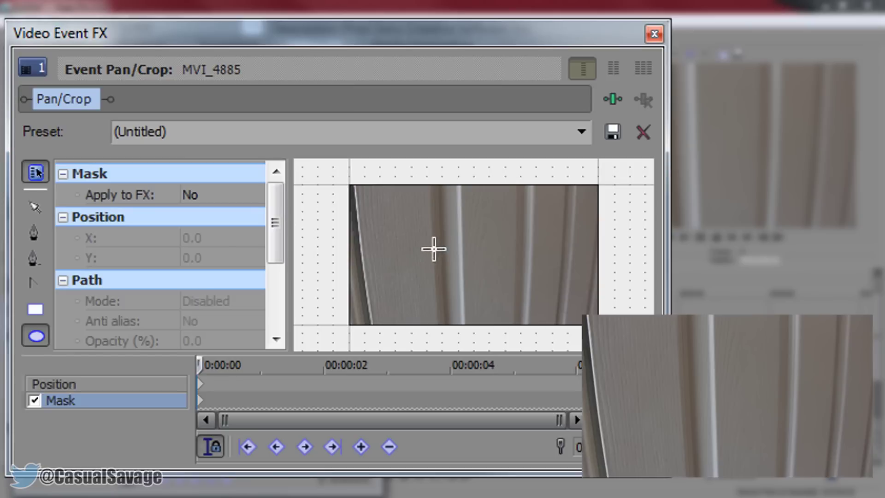
{"action": "left_click_drag", "start_coordinate": [452, 243], "coordinate": [508, 279]}
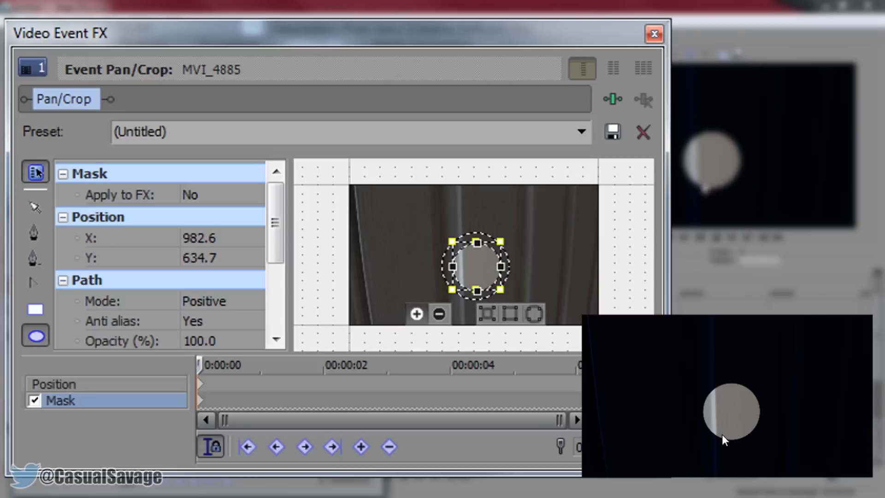
{"action": "left_click_drag", "start_coordinate": [488, 263], "coordinate": [468, 250]}
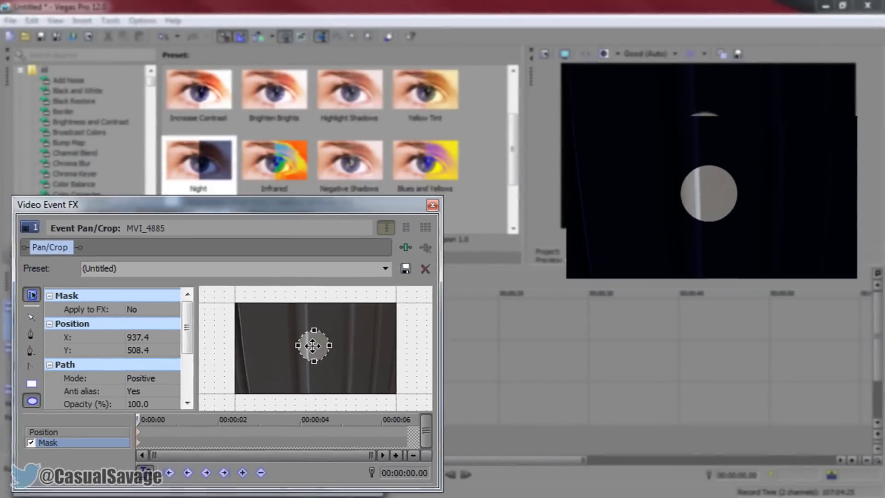
{"action": "left_click_drag", "start_coordinate": [313, 345], "coordinate": [312, 345]}
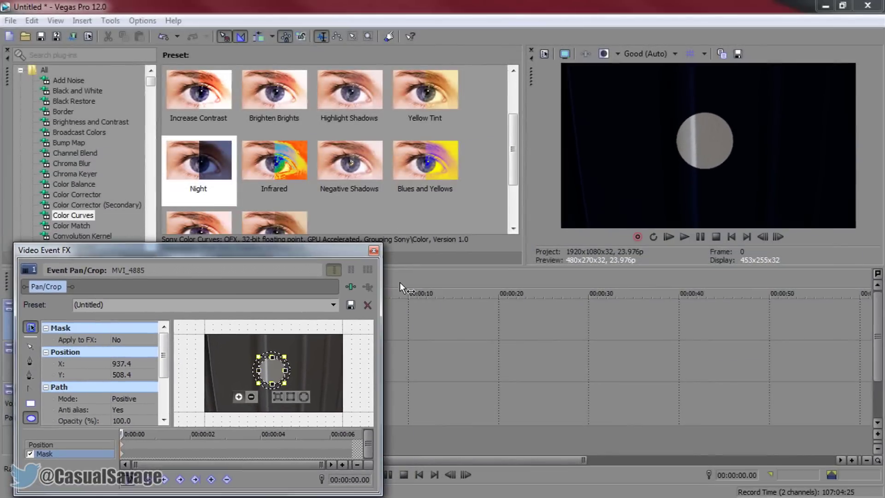
- Close Pan/Crop, then play back and scrub the circular spotlight effect
{"action": "left_click", "coordinate": [373, 251]}
{"action": "left_click", "coordinate": [685, 238]}
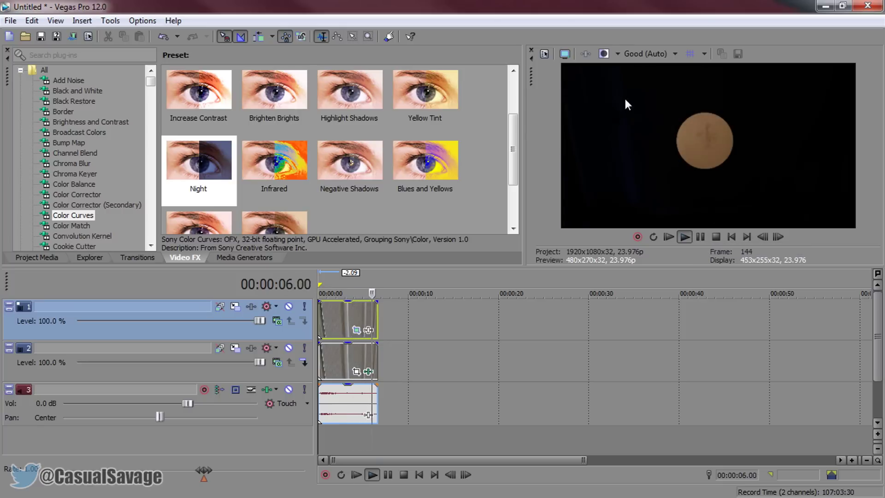
{"action": "key", "text": "space"}
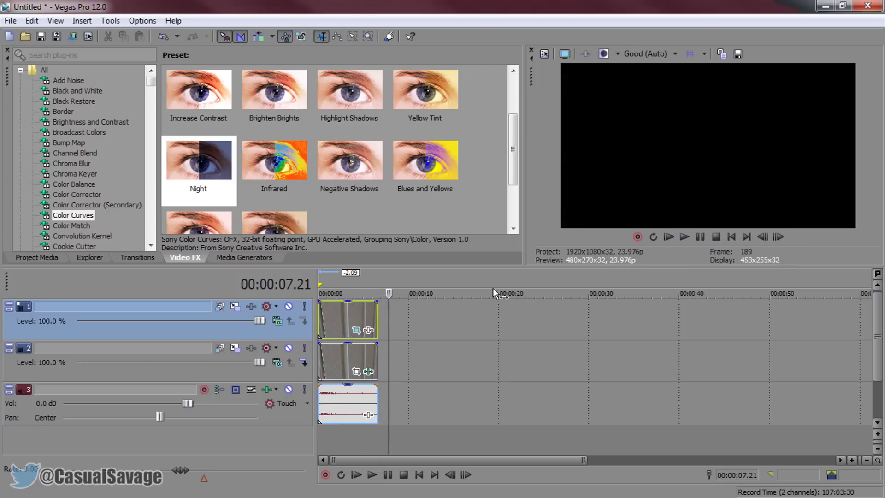
{"action": "left_click", "coordinate": [337, 321]}
{"action": "left_click_drag", "start_coordinate": [337, 319], "coordinate": [404, 324]}
{"action": "left_click", "coordinate": [403, 323]}
- Lengthen the track 2 clip to about ten seconds and scrub the preview from the start
{"action": "left_click_drag", "start_coordinate": [378, 358], "coordinate": [405, 358]}
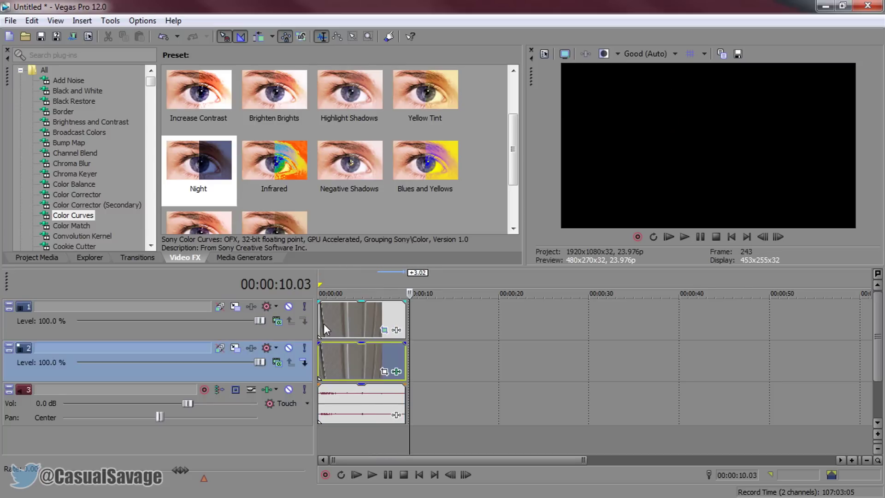
{"action": "left_click", "coordinate": [323, 324]}
{"action": "left_click_drag", "start_coordinate": [324, 323], "coordinate": [387, 332]}
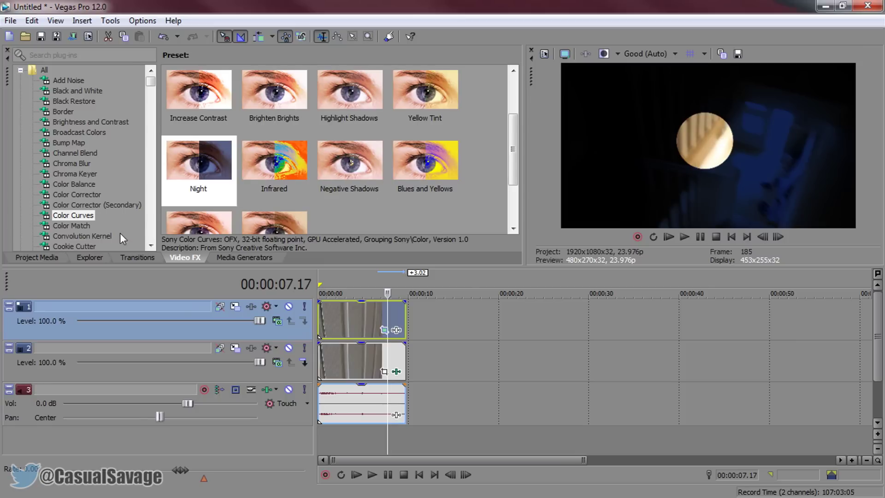
{"action": "left_click", "coordinate": [96, 196]}
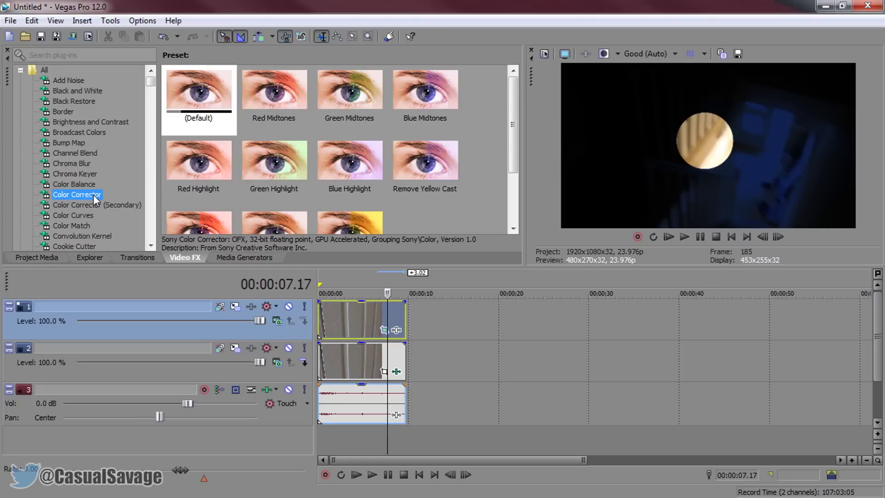
- Apply Color Corrector 'Green Highlight' to the track 1 clip and push its midtone wheel toward green
{"action": "left_click_drag", "start_coordinate": [275, 163], "coordinate": [311, 202]}
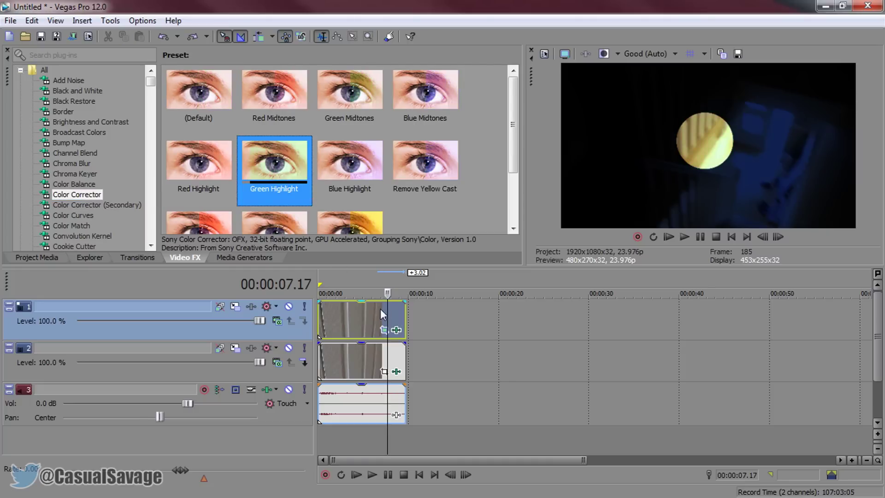
{"action": "left_click_drag", "start_coordinate": [402, 340], "coordinate": [403, 341]}
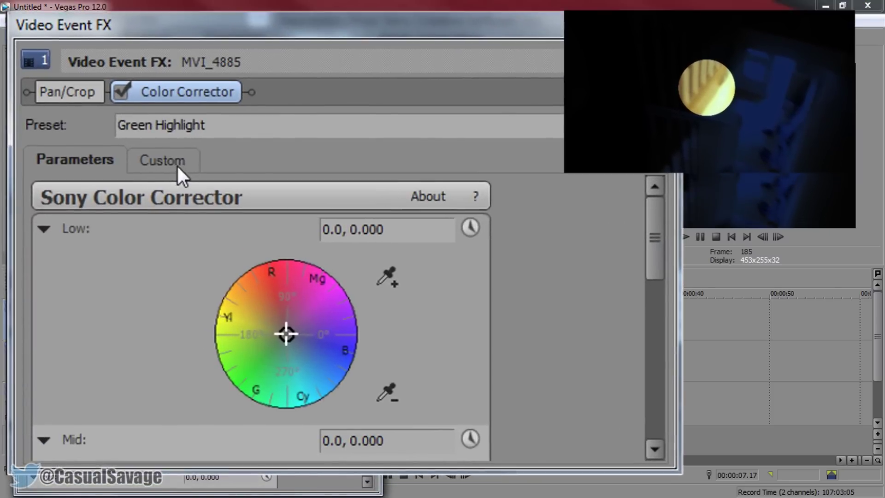
{"action": "left_click", "coordinate": [175, 165]}
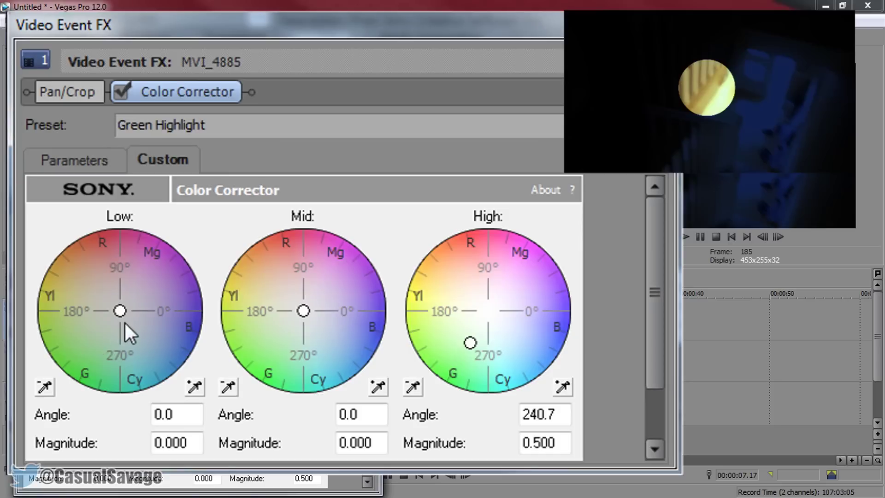
{"action": "left_click_drag", "start_coordinate": [120, 311], "coordinate": [112, 316]}
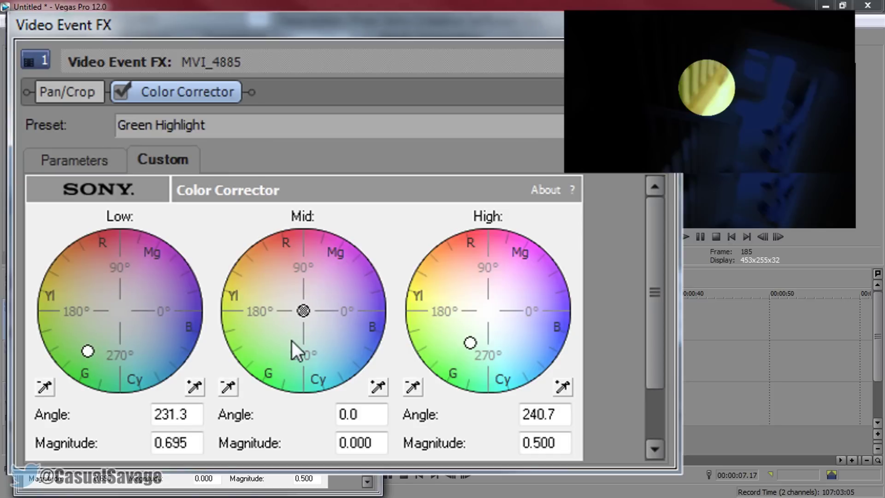
{"action": "left_click_drag", "start_coordinate": [310, 309], "coordinate": [269, 349]}
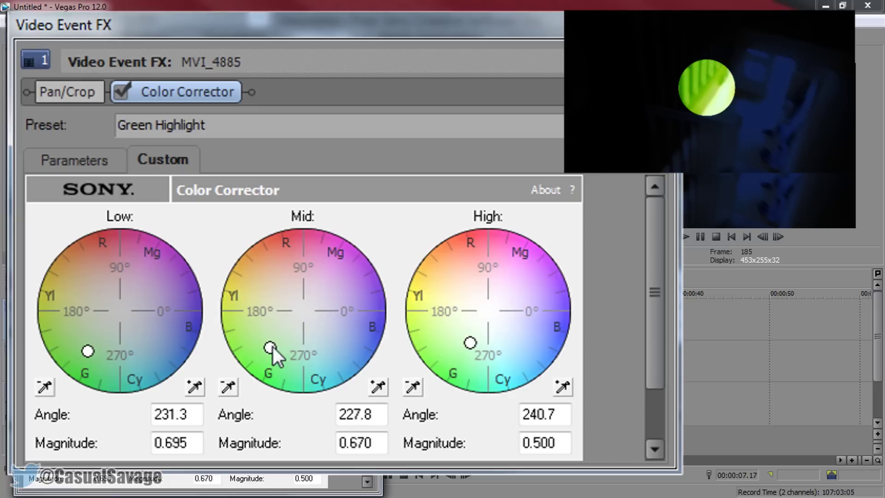
{"action": "left_click_drag", "start_coordinate": [470, 343], "coordinate": [467, 353]}
{"action": "scroll", "coordinate": [652, 295], "scroll_direction": "down", "scroll_amount": 3}
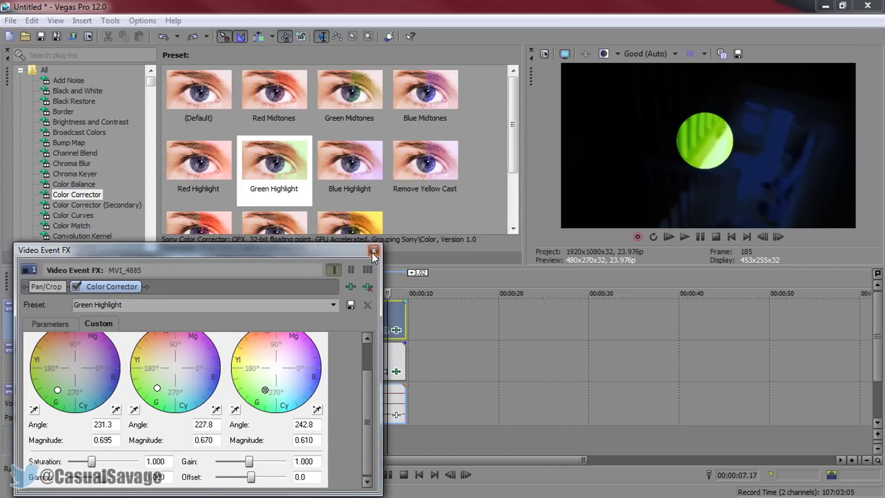
{"action": "left_click", "coordinate": [373, 251]}
- Play back the green flashlight effect from the clip start
{"action": "left_click", "coordinate": [321, 327]}
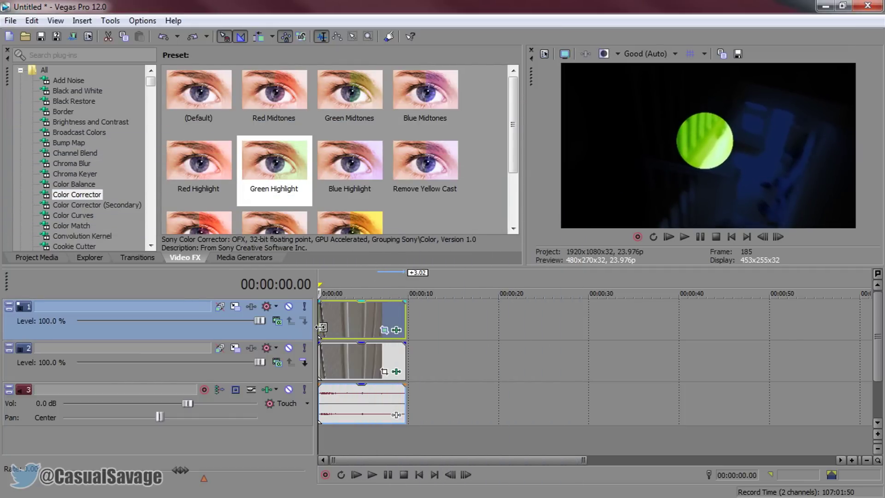
{"action": "left_click", "coordinate": [684, 237]}
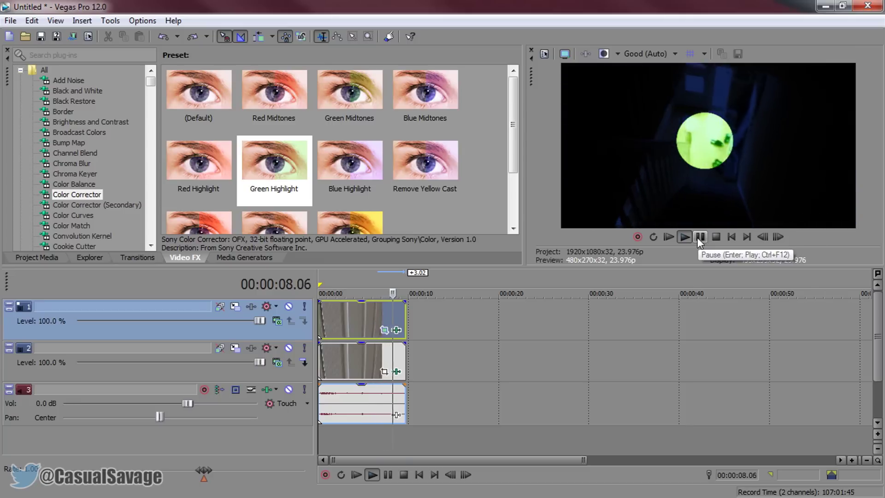
{"action": "left_click", "coordinate": [328, 331]}
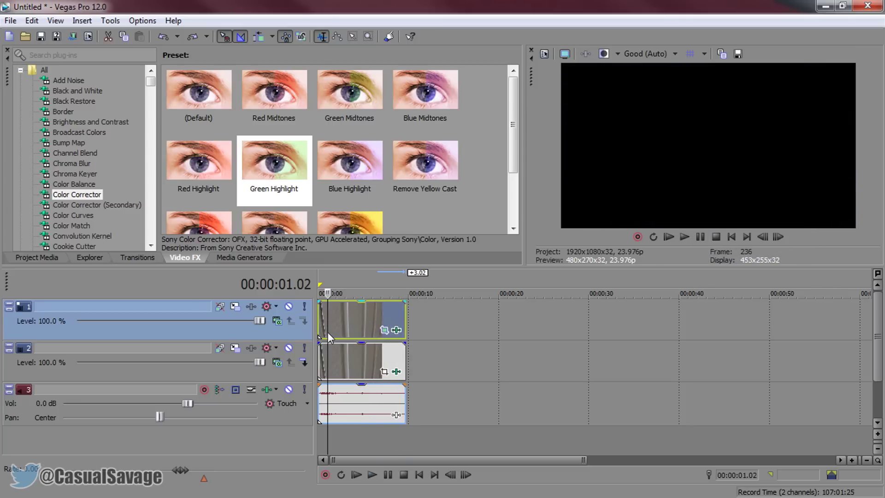
- Remove the Color Corrector plug-in from the flashlight clip's event effects
{"action": "left_click", "coordinate": [396, 330]}
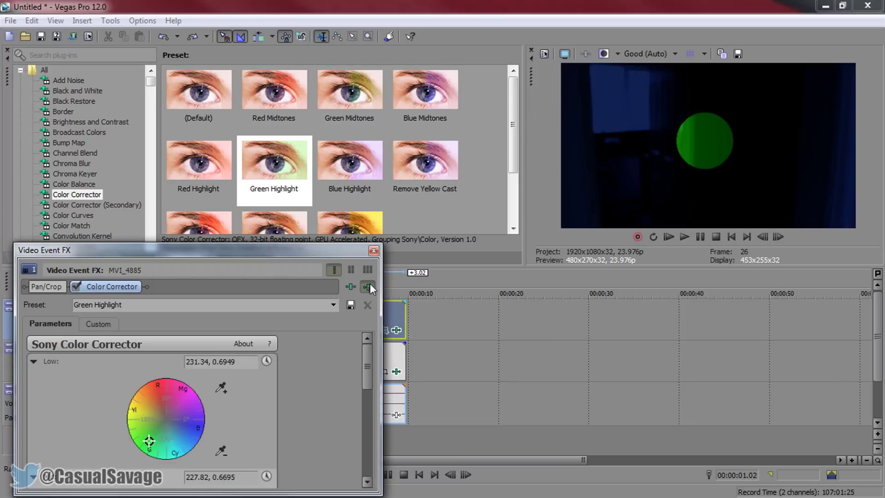
{"action": "left_click", "coordinate": [368, 287]}
{"action": "left_click", "coordinate": [374, 250]}
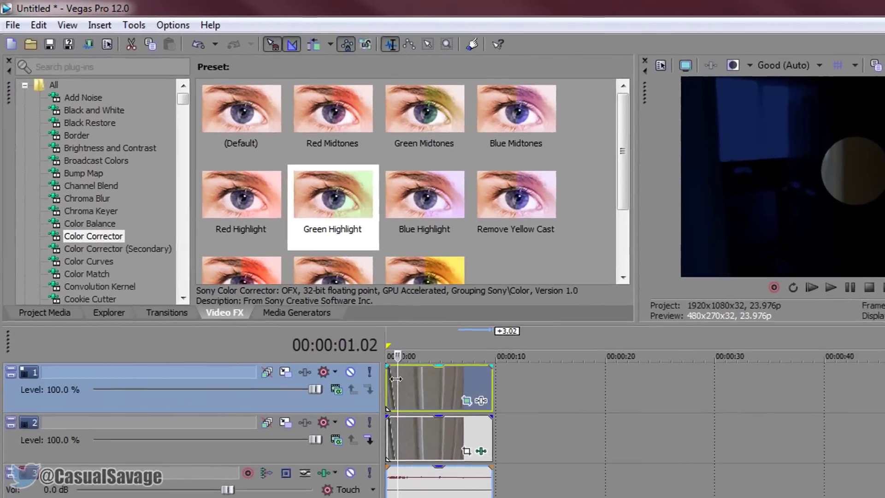
{"action": "left_click", "coordinate": [108, 261]}
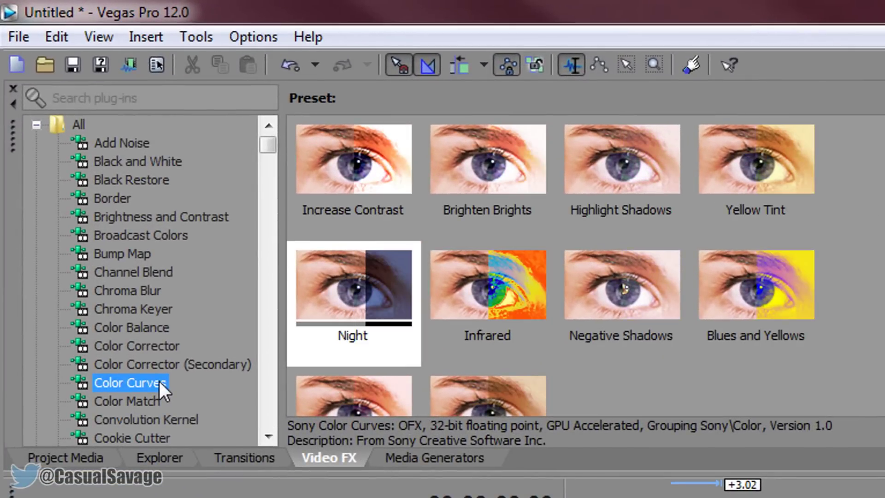
- Apply the Brighter, More Contrast preset from Brightness and Contrast to the flashlight clip
{"action": "left_click", "coordinate": [176, 369]}
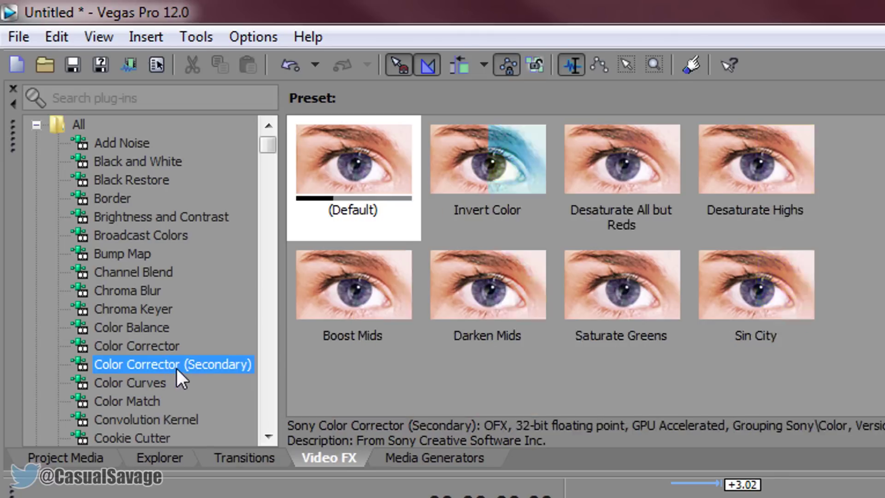
{"action": "left_click", "coordinate": [160, 217]}
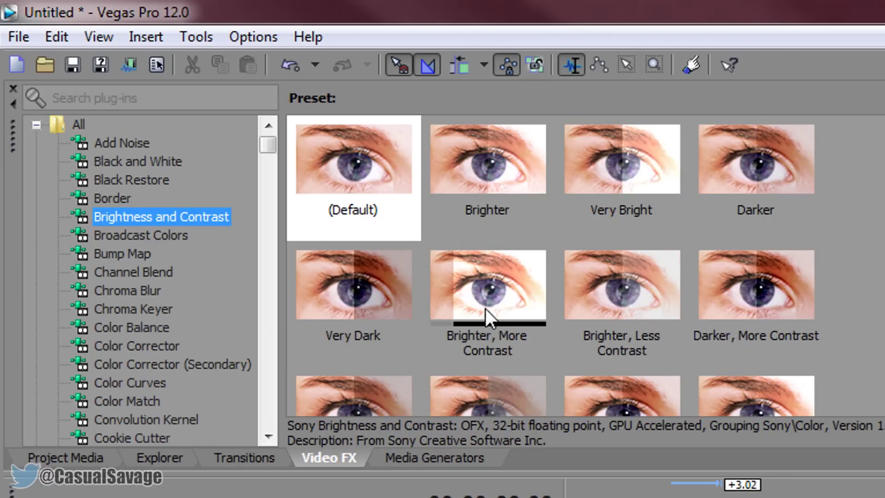
{"action": "left_click_drag", "start_coordinate": [485, 308], "coordinate": [350, 304]}
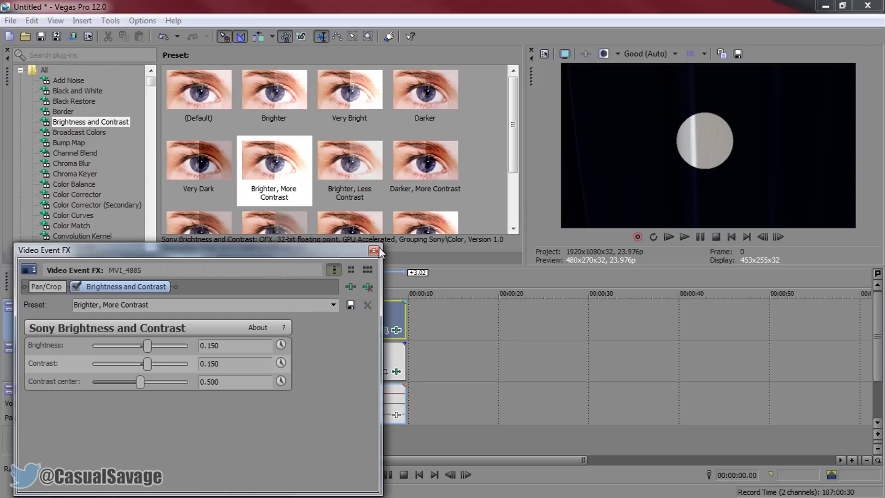
{"action": "left_click", "coordinate": [376, 250]}
- Add the Very Bright preset to the flashlight clip and play the brightened result
{"action": "left_click_drag", "start_coordinate": [366, 115], "coordinate": [359, 303]}
{"action": "left_click", "coordinate": [376, 250]}
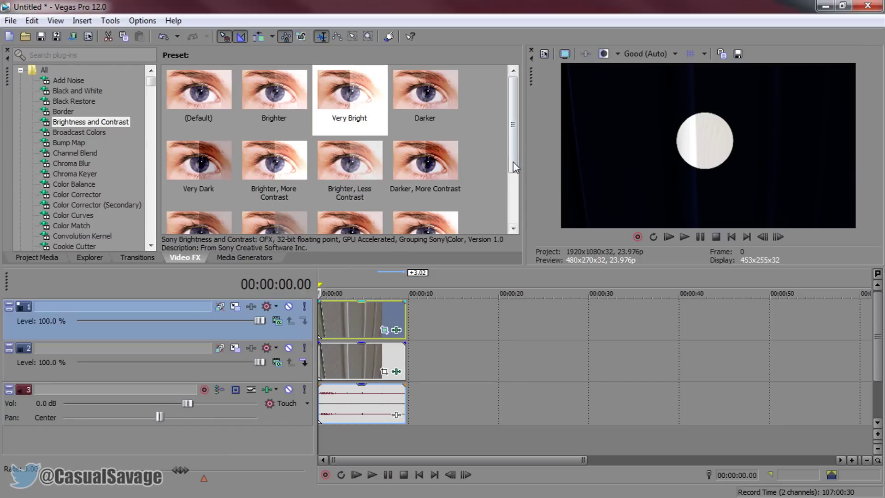
{"action": "mouse_move", "coordinate": [513, 161]}
{"action": "left_mouse_down"}
{"action": "mouse_move", "coordinate": [504, 243]}
{"action": "mouse_move", "coordinate": [513, 157]}
{"action": "left_mouse_up"}
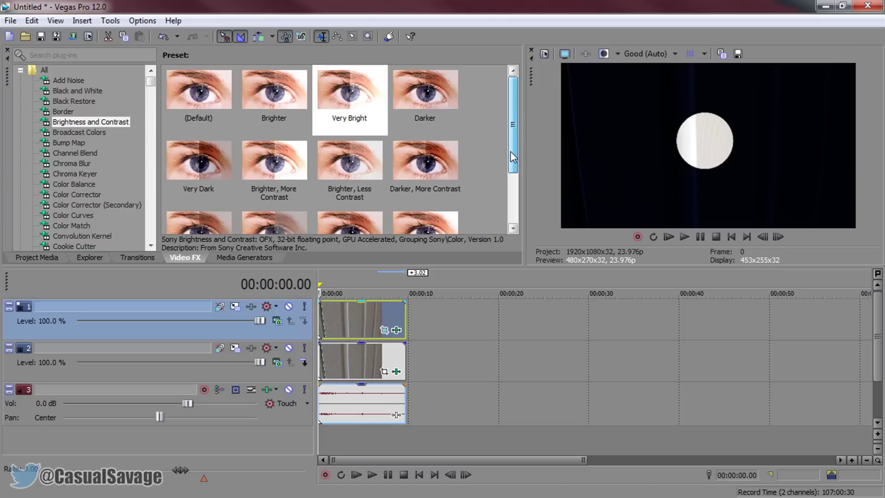
{"action": "left_click", "coordinate": [695, 236]}
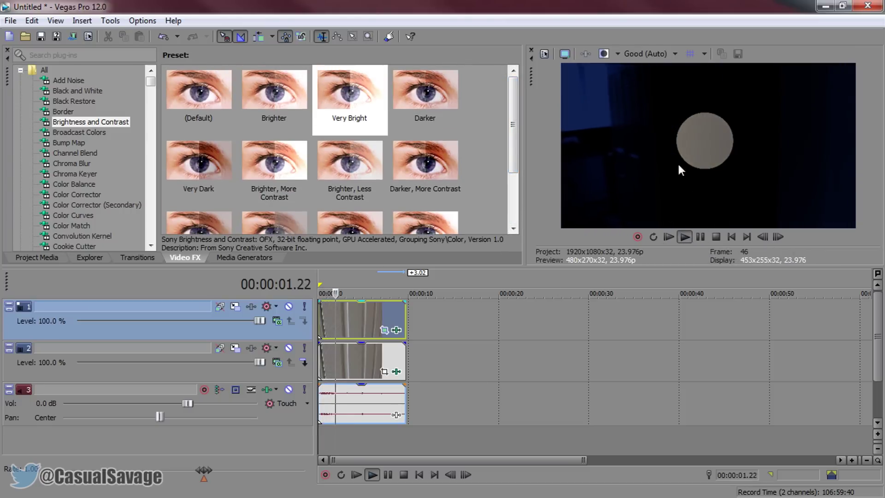
{"action": "left_click", "coordinate": [701, 236]}
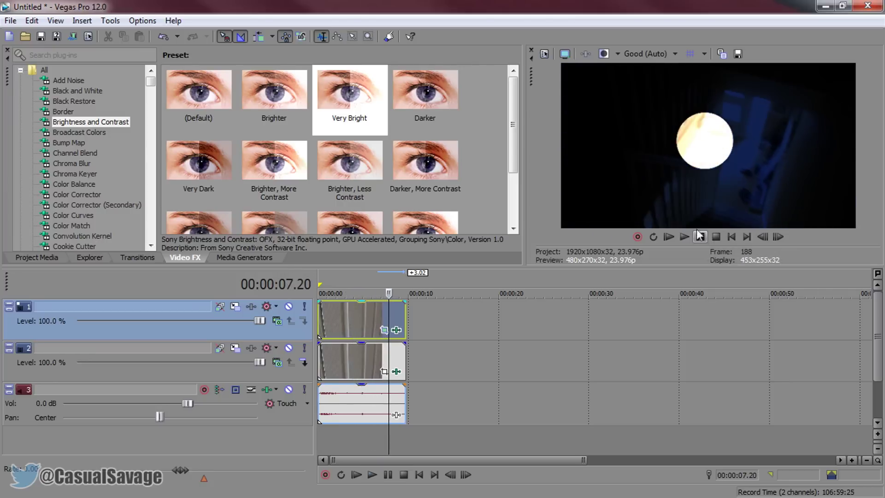
{"action": "key", "text": "ctrl+Home"}
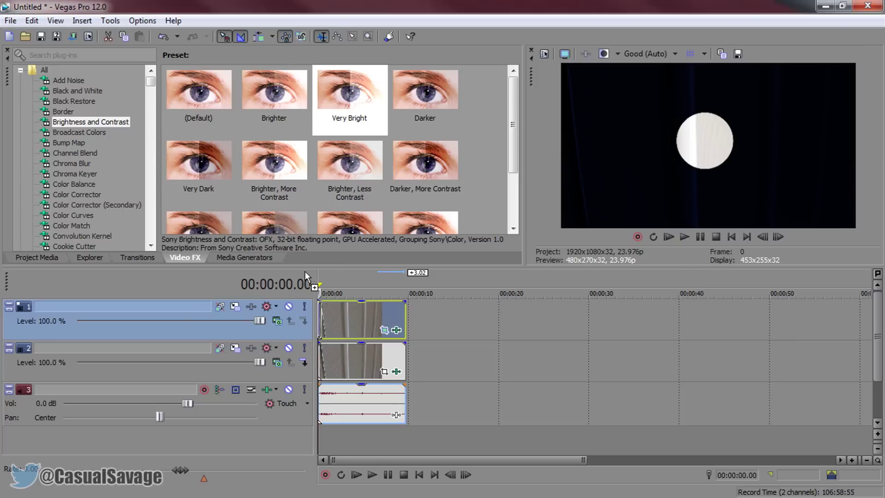
- Insert a new empty video track above the existing tracks
{"action": "left_click_drag", "start_coordinate": [319, 322], "coordinate": [453, 332]}
{"action": "right_click", "coordinate": [290, 365]}
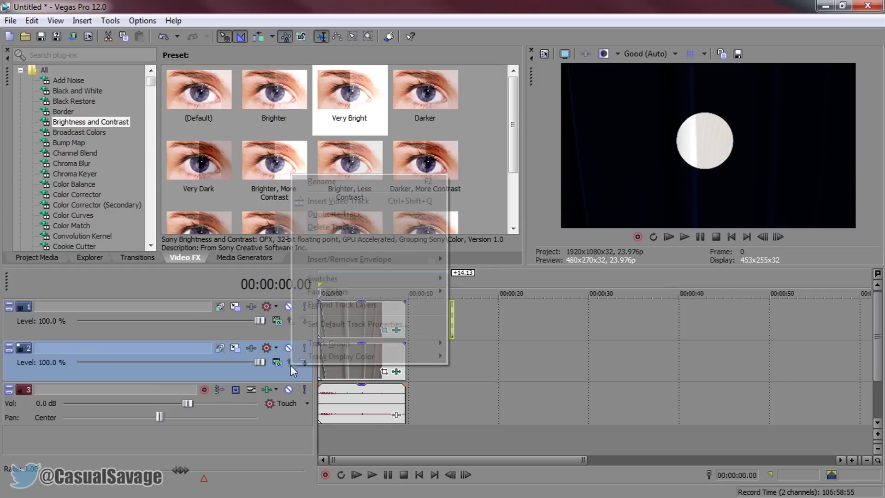
{"action": "right_click", "coordinate": [273, 325]}
{"action": "left_click", "coordinate": [332, 164]}
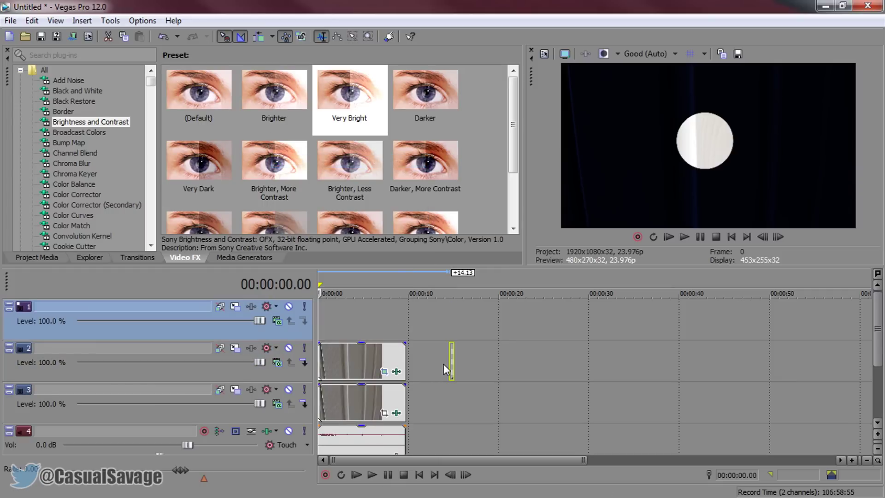
- Lengthen the gun clip and place it at the start of the new top track
{"action": "left_click_drag", "start_coordinate": [449, 364], "coordinate": [392, 306]}
{"action": "left_click_drag", "start_coordinate": [316, 309], "coordinate": [405, 324]}
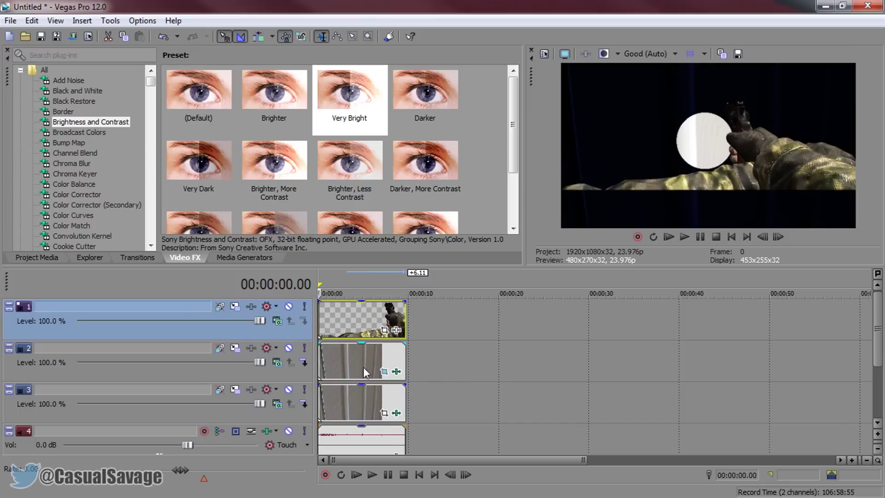
{"action": "left_click", "coordinate": [235, 307]}
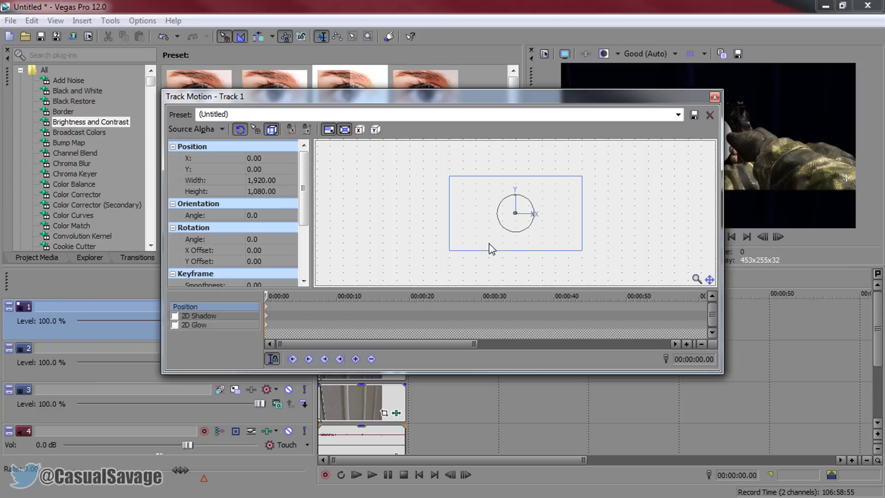
- Close Track Motion and put the playhead at the two-second mark in the gun clip
{"action": "key", "text": "Escape"}
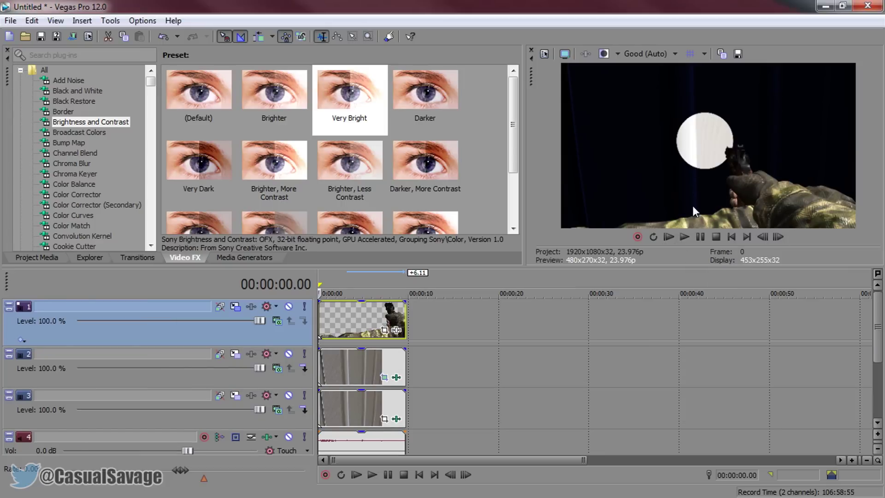
{"action": "left_click", "coordinate": [332, 326]}
{"action": "left_click", "coordinate": [336, 327]}
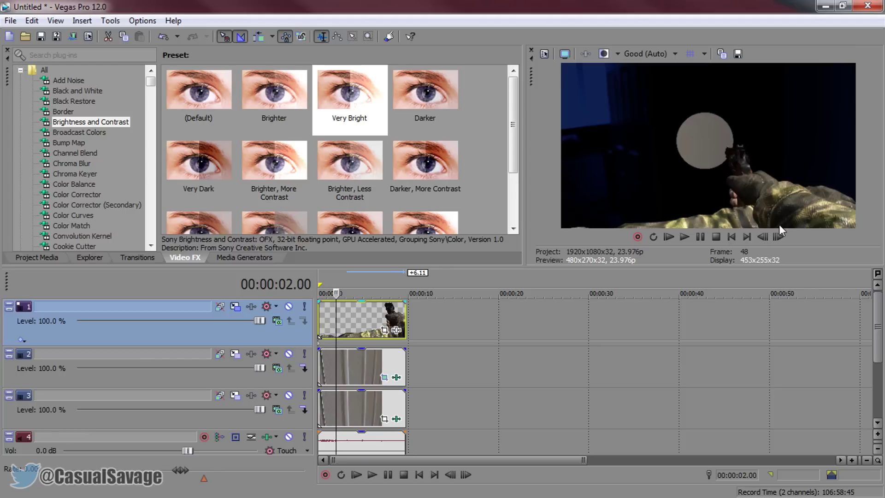
- Darken the gun clip by applying the Color Curves Night preset twice
{"action": "left_click", "coordinate": [87, 215]}
{"action": "left_click_drag", "start_coordinate": [222, 171], "coordinate": [341, 316]}
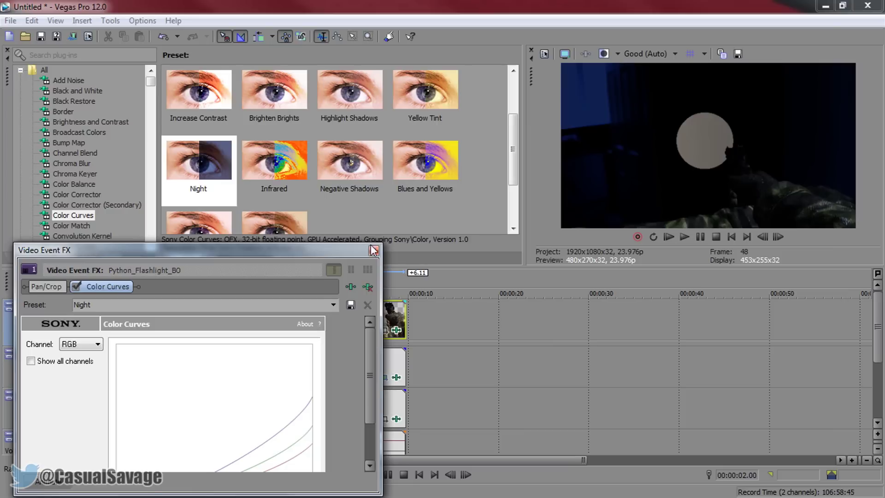
{"action": "left_click", "coordinate": [374, 250]}
{"action": "left_click_drag", "start_coordinate": [201, 163], "coordinate": [351, 319]}
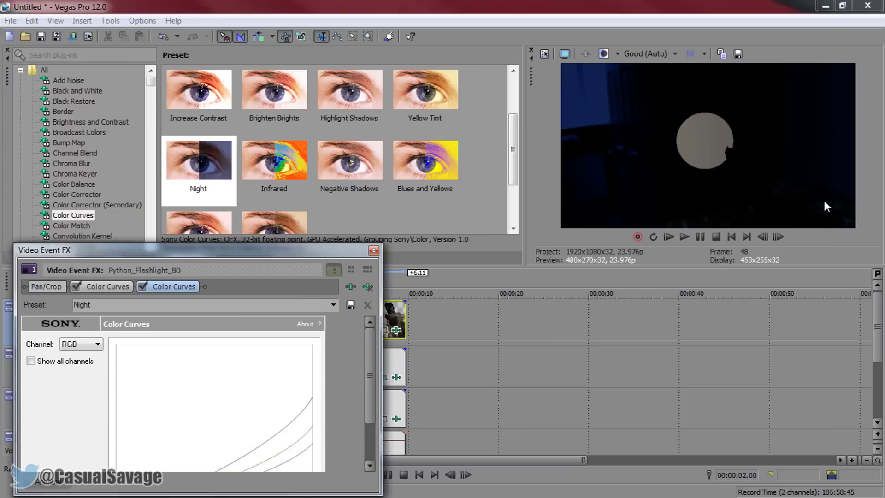
{"action": "left_click", "coordinate": [373, 251]}
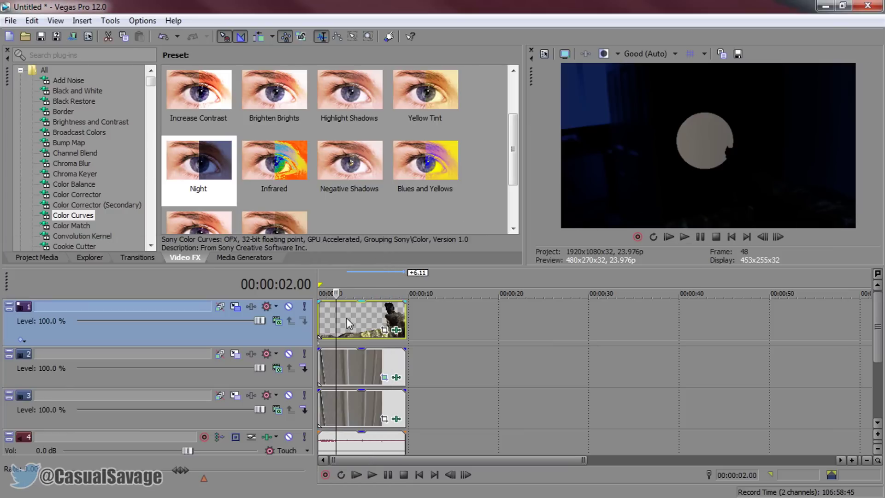
- Play the composite from the start, stop it, and select the track 2 hallway clip
{"action": "left_click", "coordinate": [317, 325]}
{"action": "left_click", "coordinate": [701, 236]}
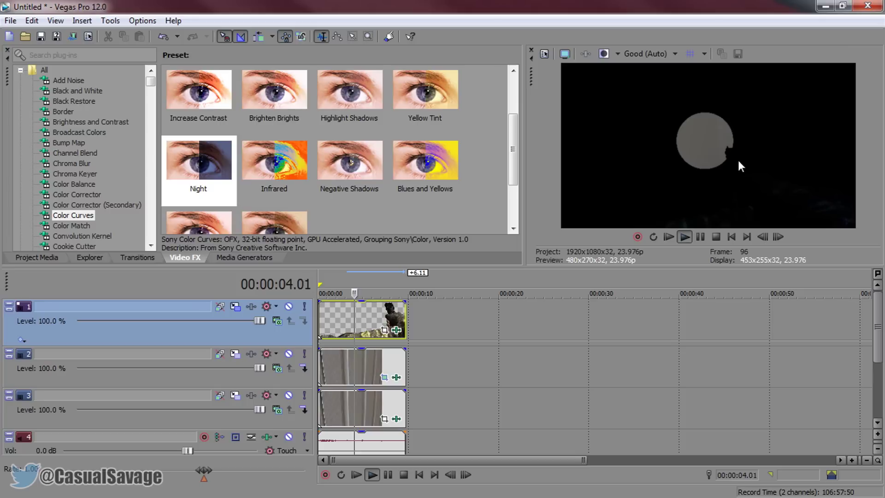
{"action": "left_click", "coordinate": [699, 237]}
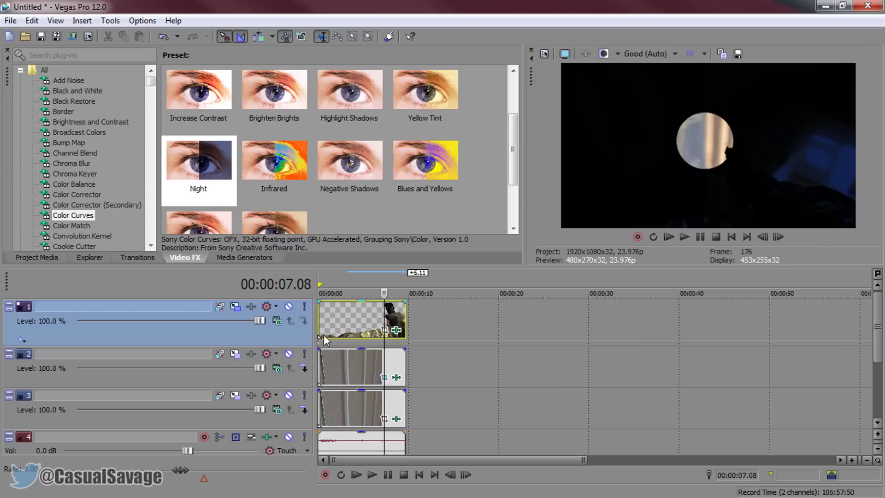
{"action": "left_click", "coordinate": [320, 367]}
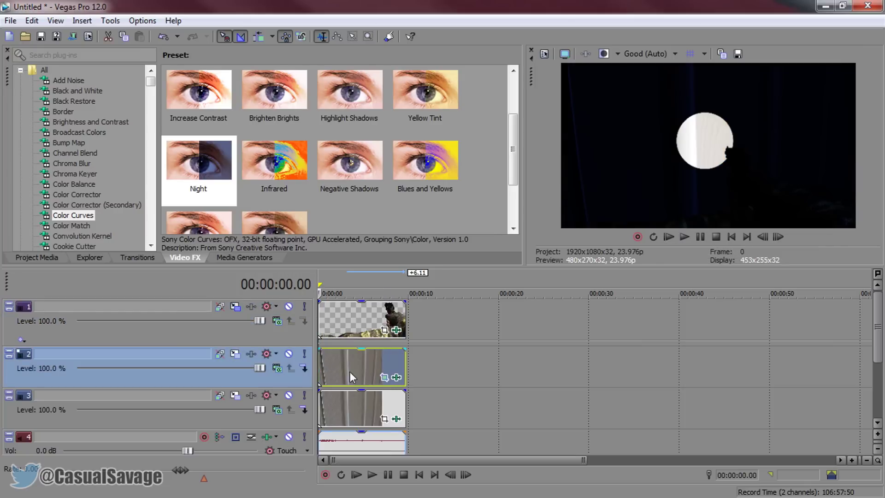
- In the hallway clip's Pan/Crop mask, keyframe the flashlight circle at frames 31, 58 and 97
{"action": "left_click", "coordinate": [385, 378]}
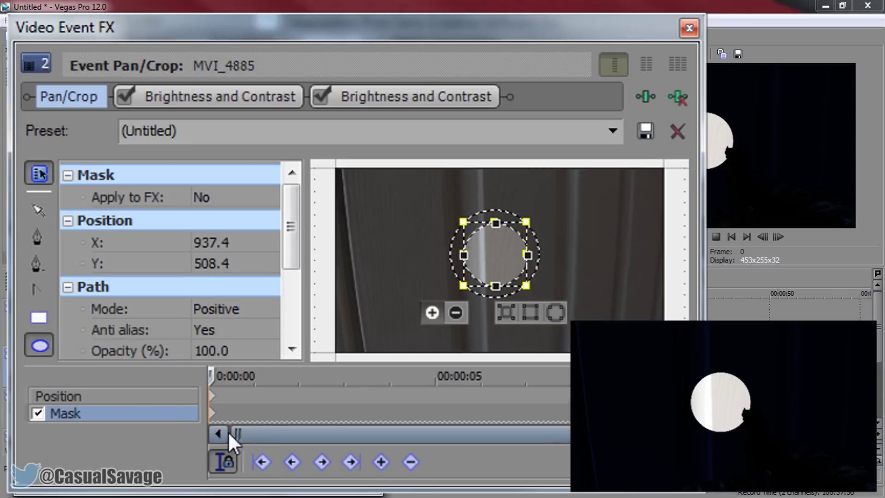
{"action": "left_click", "coordinate": [266, 416]}
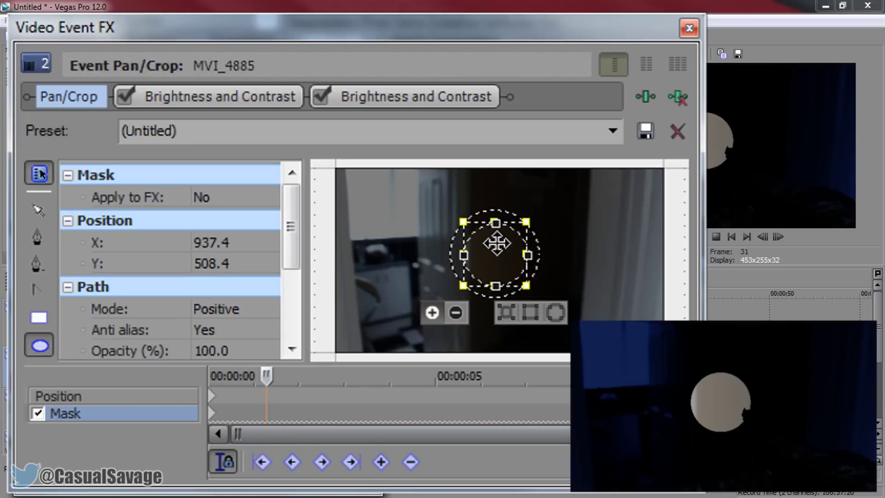
{"action": "left_click_drag", "start_coordinate": [494, 254], "coordinate": [396, 267]}
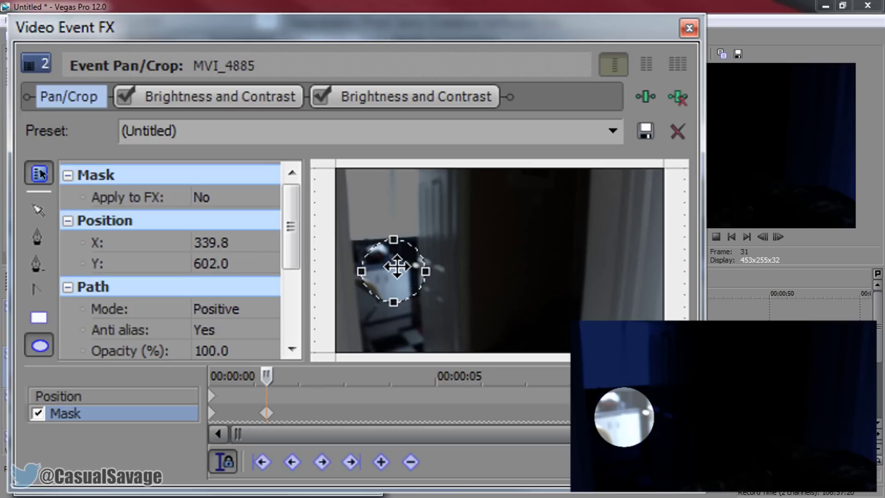
{"action": "left_click", "coordinate": [318, 419]}
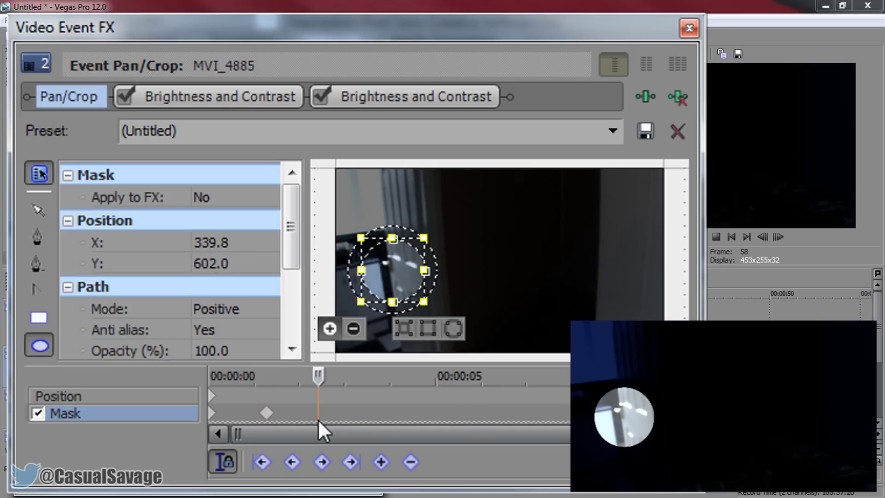
{"action": "left_click_drag", "start_coordinate": [424, 271], "coordinate": [539, 252]}
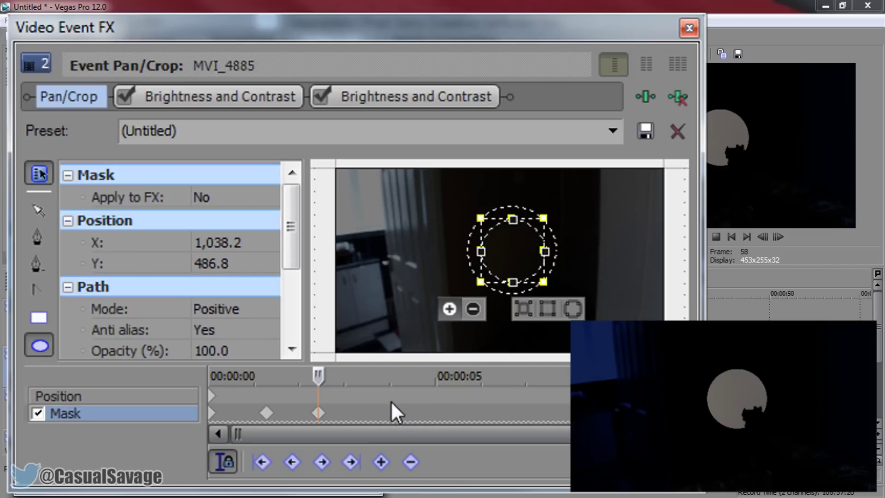
{"action": "left_click", "coordinate": [391, 414]}
{"action": "mouse_move", "coordinate": [509, 261]}
{"action": "left_mouse_down"}
{"action": "mouse_move", "coordinate": [454, 260]}
{"action": "mouse_move", "coordinate": [379, 220]}
{"action": "mouse_move", "coordinate": [497, 270]}
{"action": "left_mouse_up"}
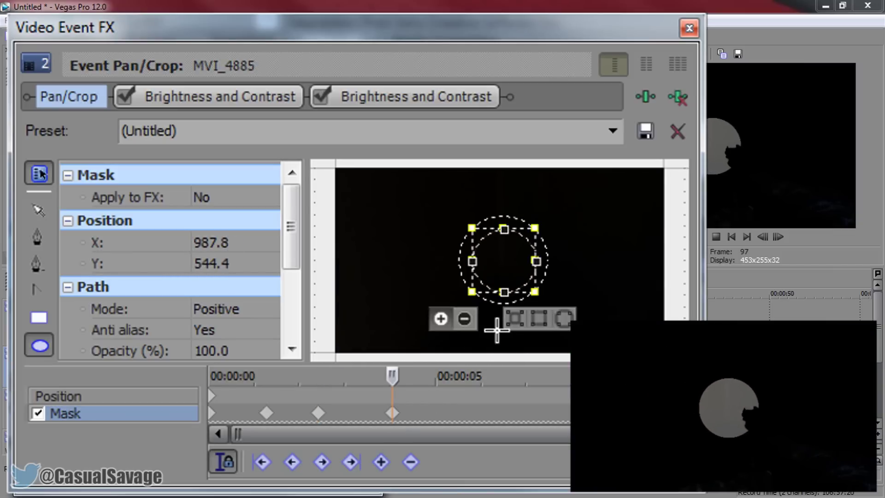
- Add mask keyframes at frames 132 and 201, moving the circle up over the stairway
{"action": "left_click", "coordinate": [458, 420]}
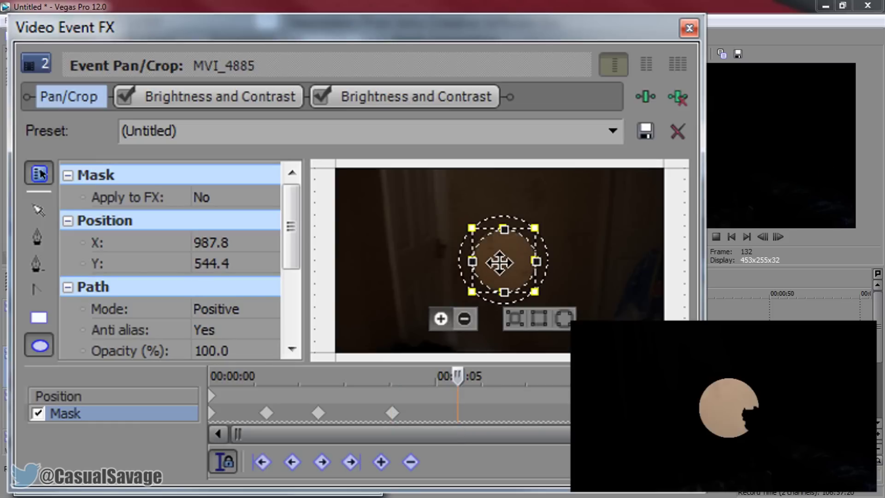
{"action": "left_click_drag", "start_coordinate": [499, 261], "coordinate": [510, 234]}
{"action": "left_click", "coordinate": [528, 417]}
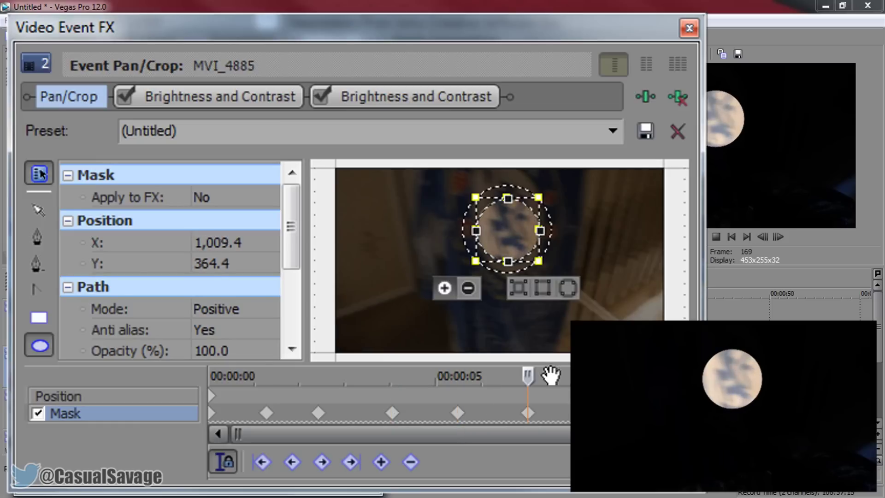
{"action": "left_click", "coordinate": [589, 417]}
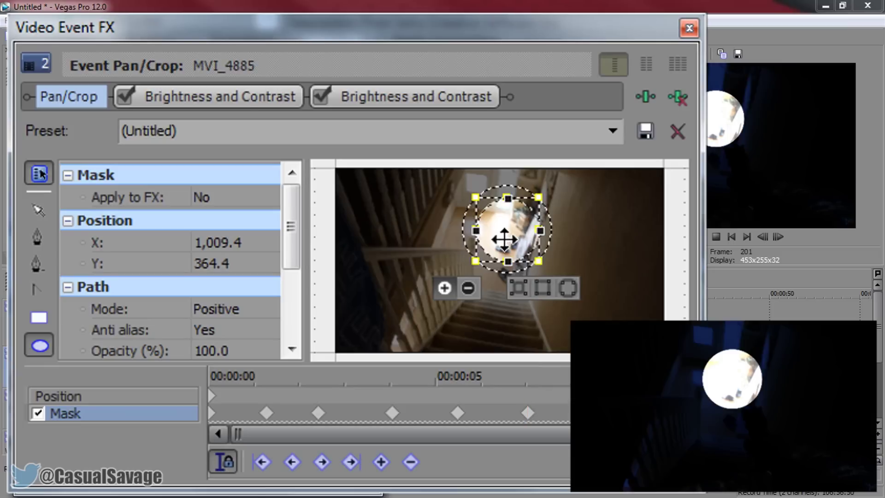
{"action": "left_click_drag", "start_coordinate": [502, 243], "coordinate": [489, 307]}
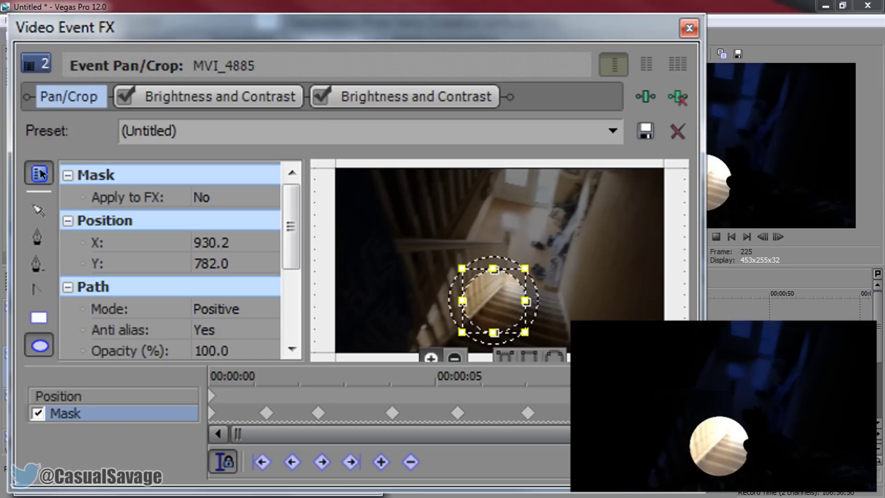
{"action": "left_click_drag", "start_coordinate": [492, 301], "coordinate": [493, 271]}
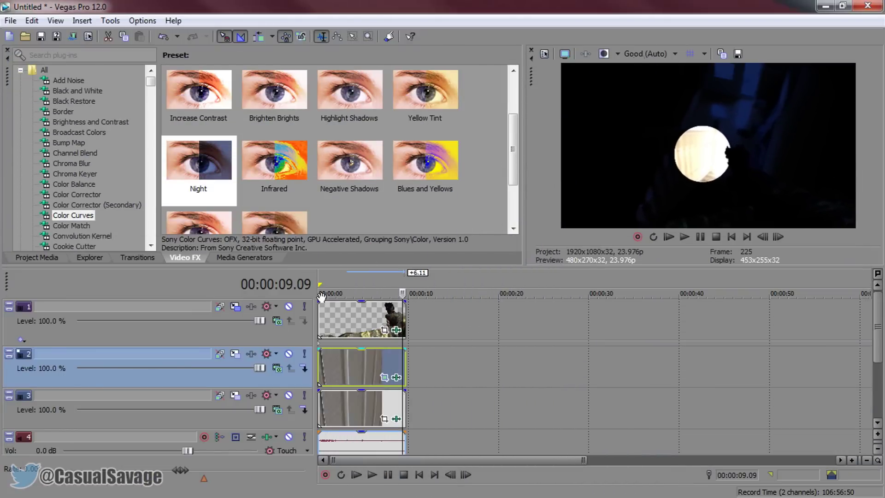
{"action": "left_click", "coordinate": [321, 300]}
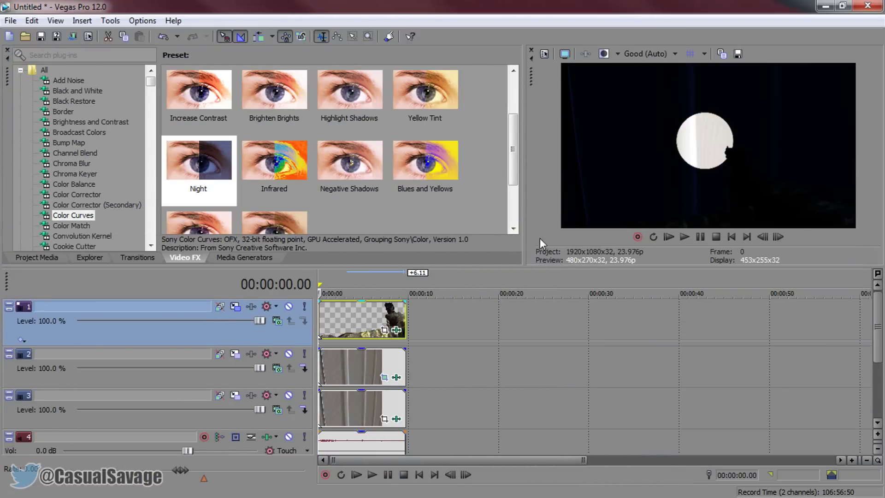
{"action": "left_click", "coordinate": [701, 237]}
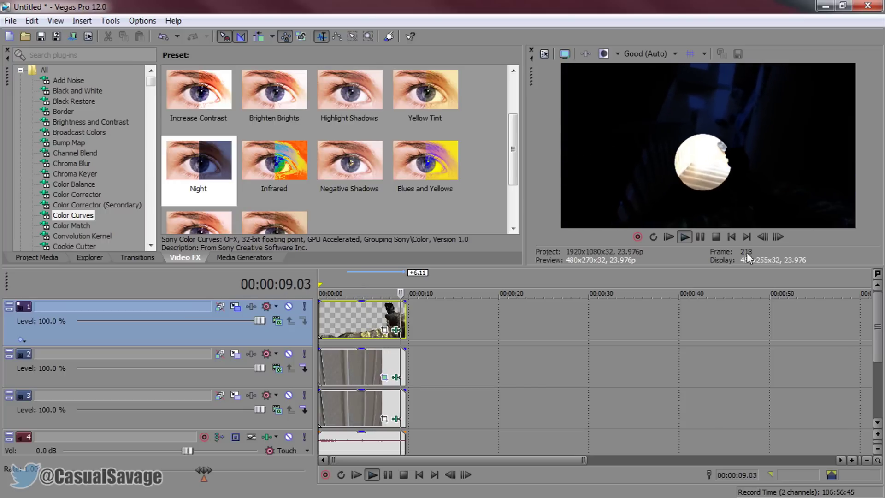
{"action": "left_click", "coordinate": [325, 324]}
{"action": "key", "text": "ctrl+Home"}
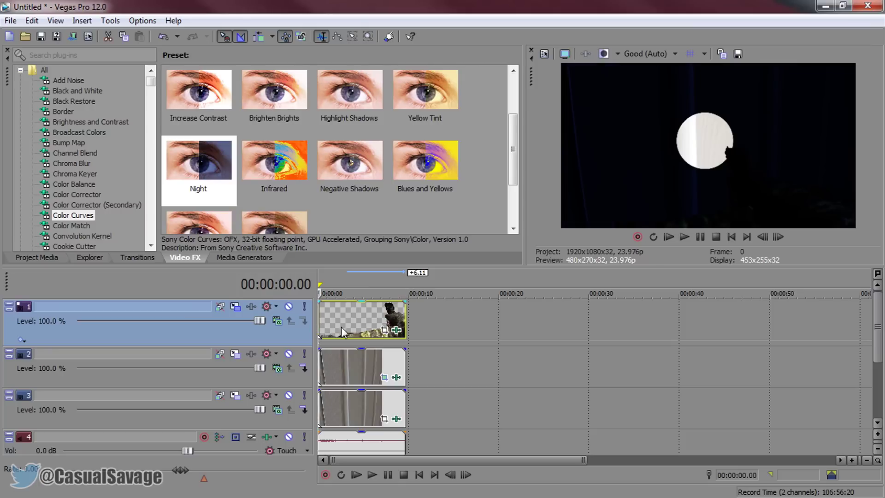
{"action": "left_click", "coordinate": [386, 331]}
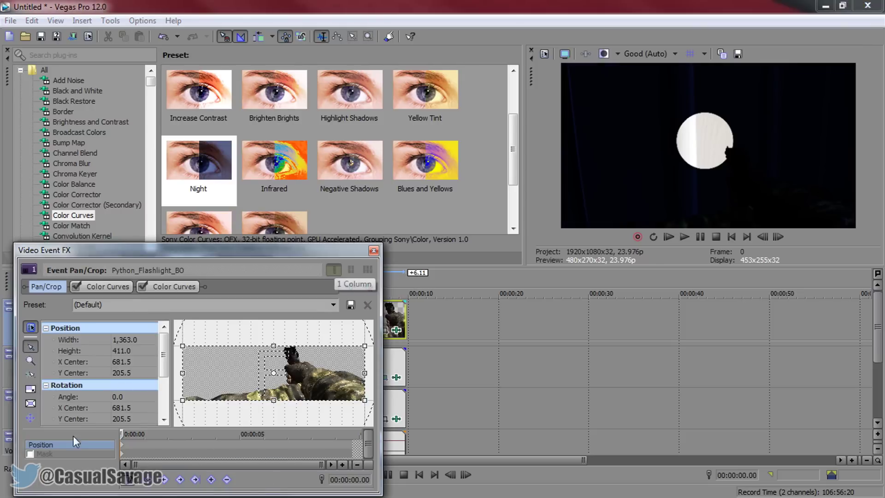
{"action": "left_click", "coordinate": [373, 250]}
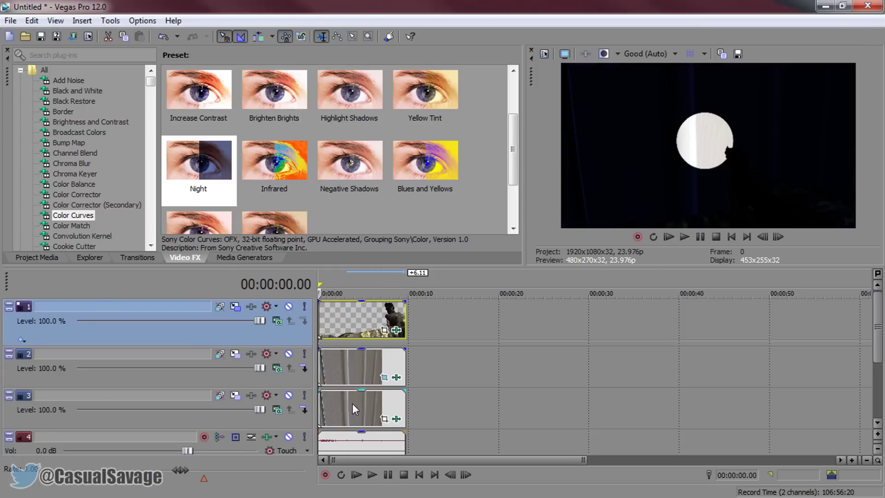
{"action": "left_click", "coordinate": [386, 377]}
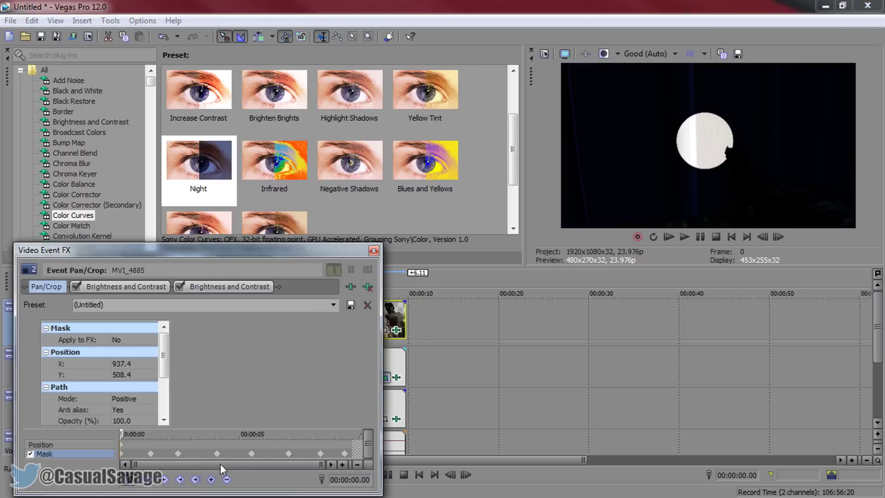
{"action": "left_click", "coordinate": [349, 451]}
{"action": "left_click", "coordinate": [344, 446]}
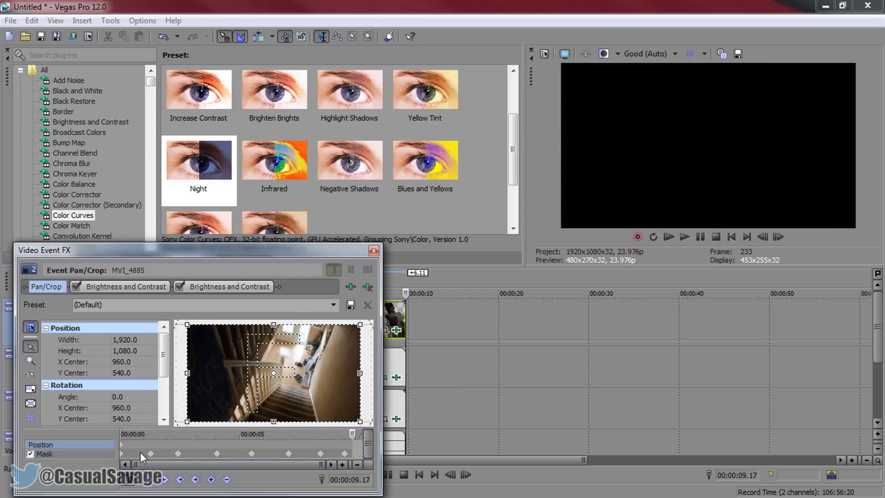
{"action": "left_click_drag", "start_coordinate": [143, 447], "coordinate": [167, 445]}
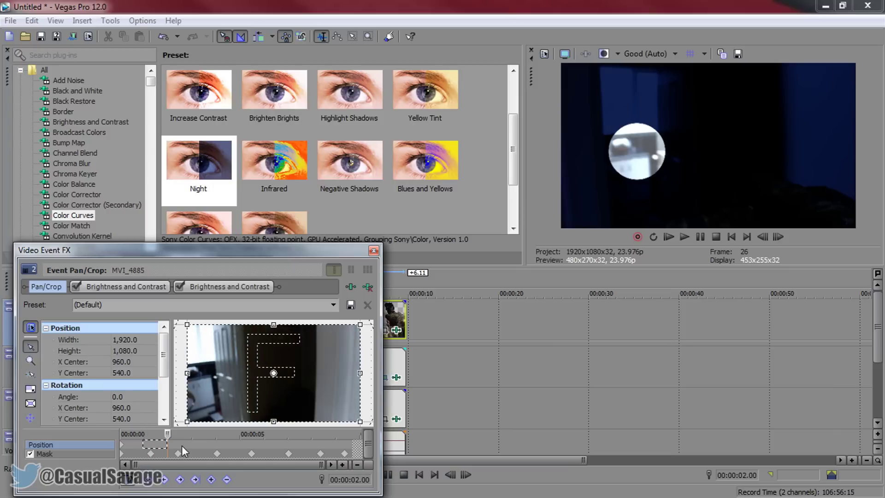
{"action": "left_click", "coordinate": [373, 250]}
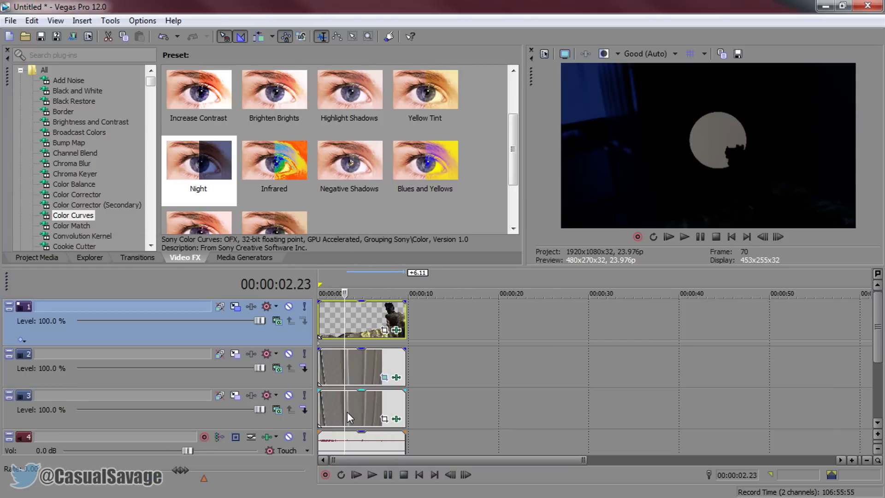
{"action": "left_click", "coordinate": [341, 365]}
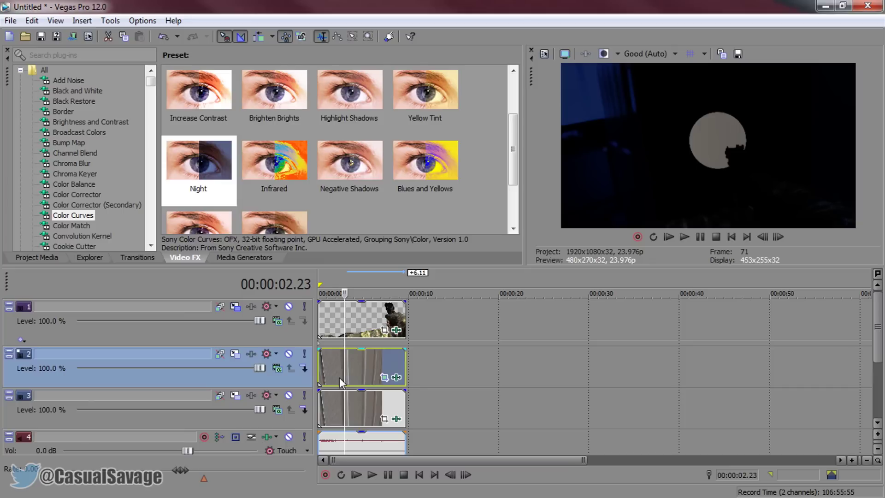
{"action": "mouse_move", "coordinate": [340, 378]}
{"action": "left_mouse_down"}
{"action": "mouse_move", "coordinate": [328, 375]}
{"action": "mouse_move", "coordinate": [353, 378]}
{"action": "left_mouse_up"}
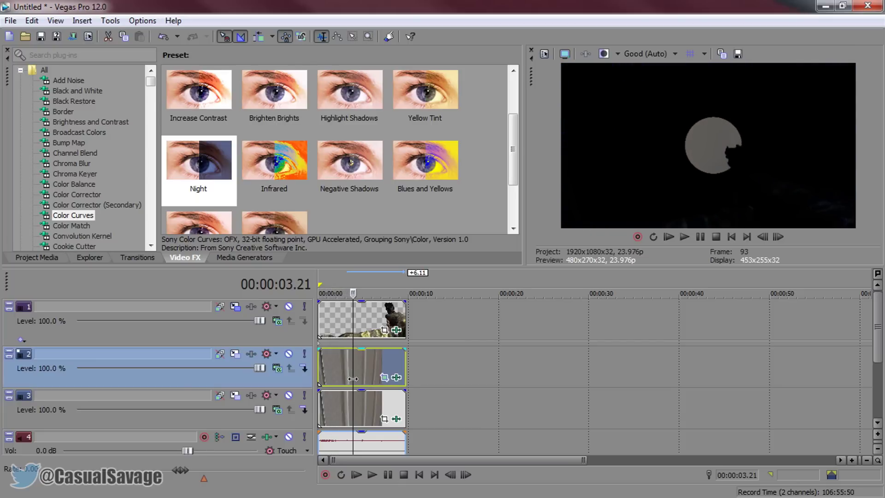
{"action": "left_click", "coordinate": [363, 314]}
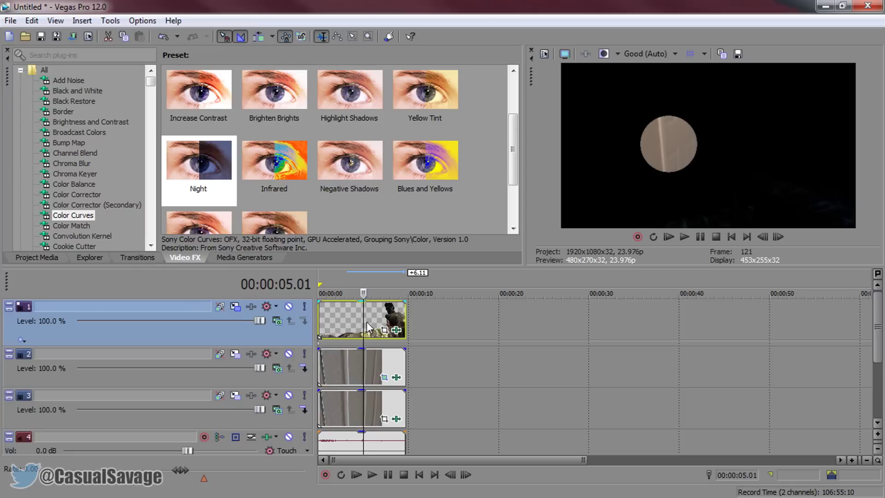